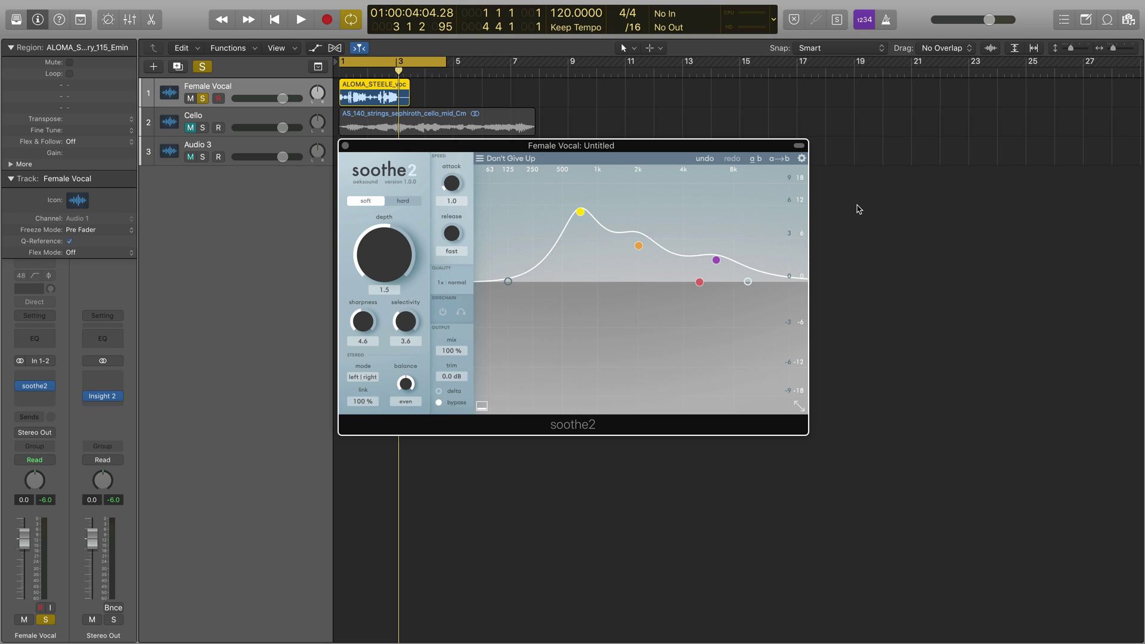
- Open the Insight 2 spectrogram on the Stereo Out channel for a look, and close it again
left_click(103, 399)
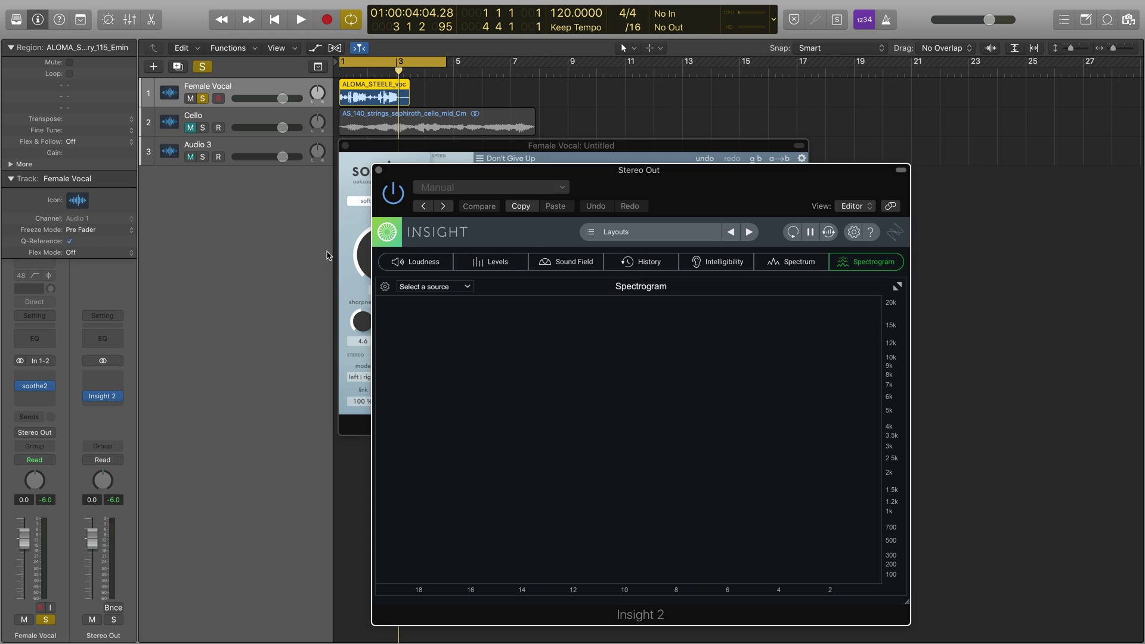
left_click(378, 171)
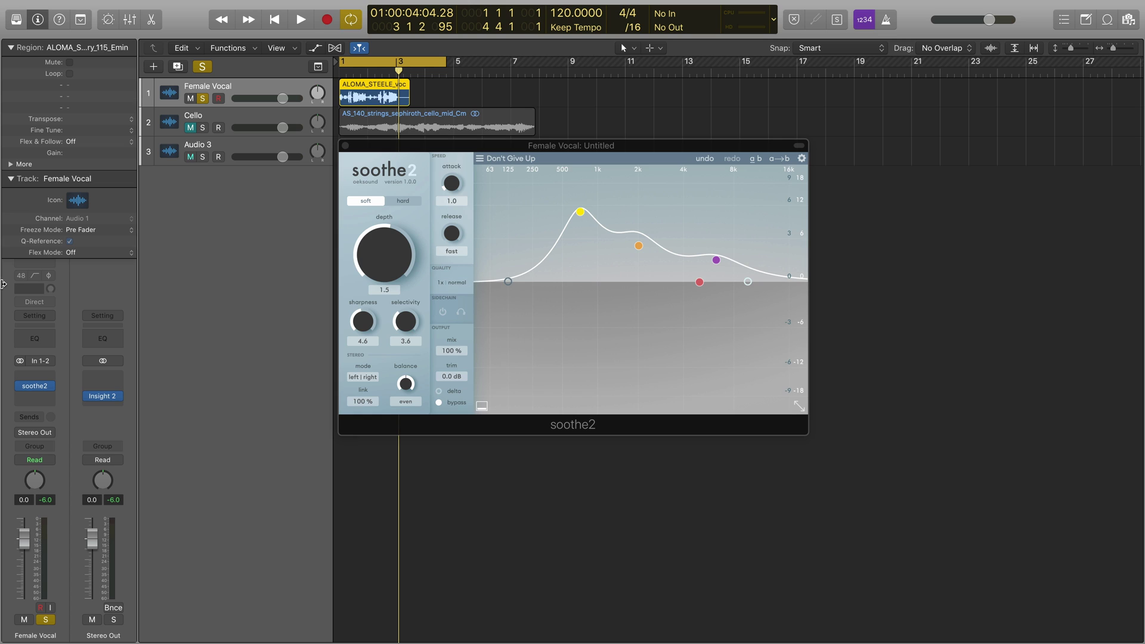
- Add a Channel EQ to the Female Vocal channel, cut 24 dB at 260 Hz, and compare its curve with soothe2's
left_click(39, 339)
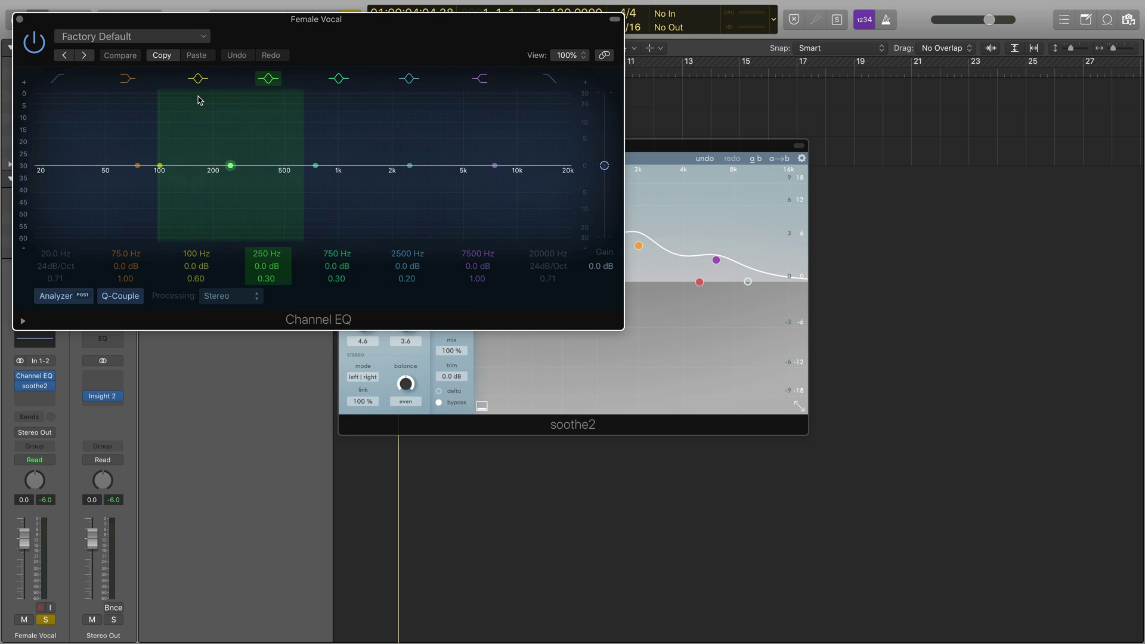
left_click_drag(230, 167, 250, 287)
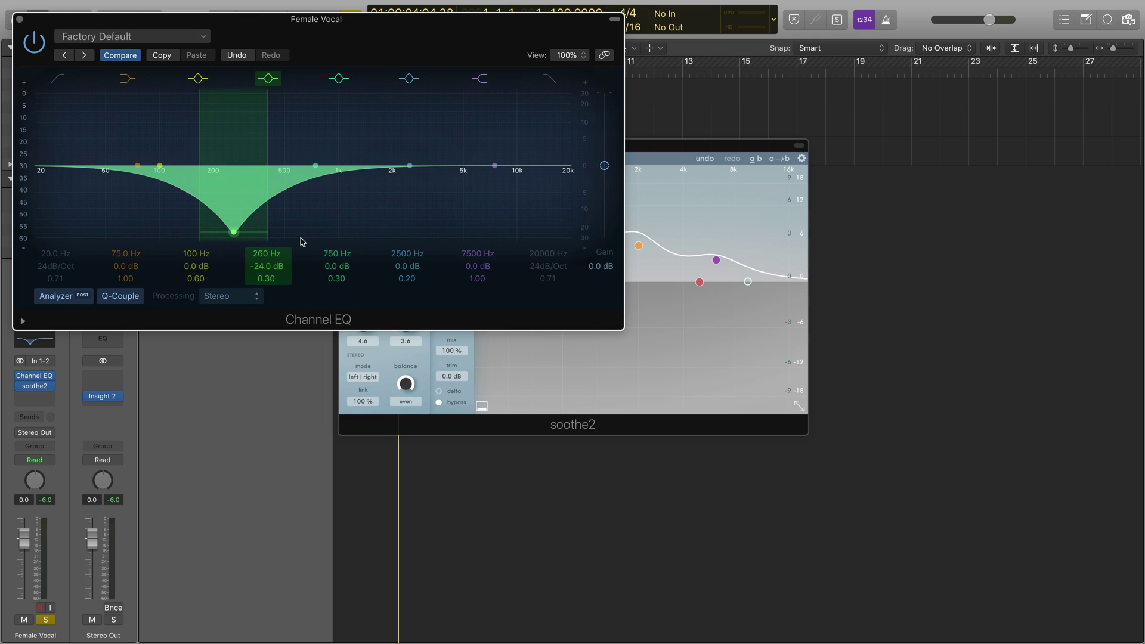
left_click(685, 431)
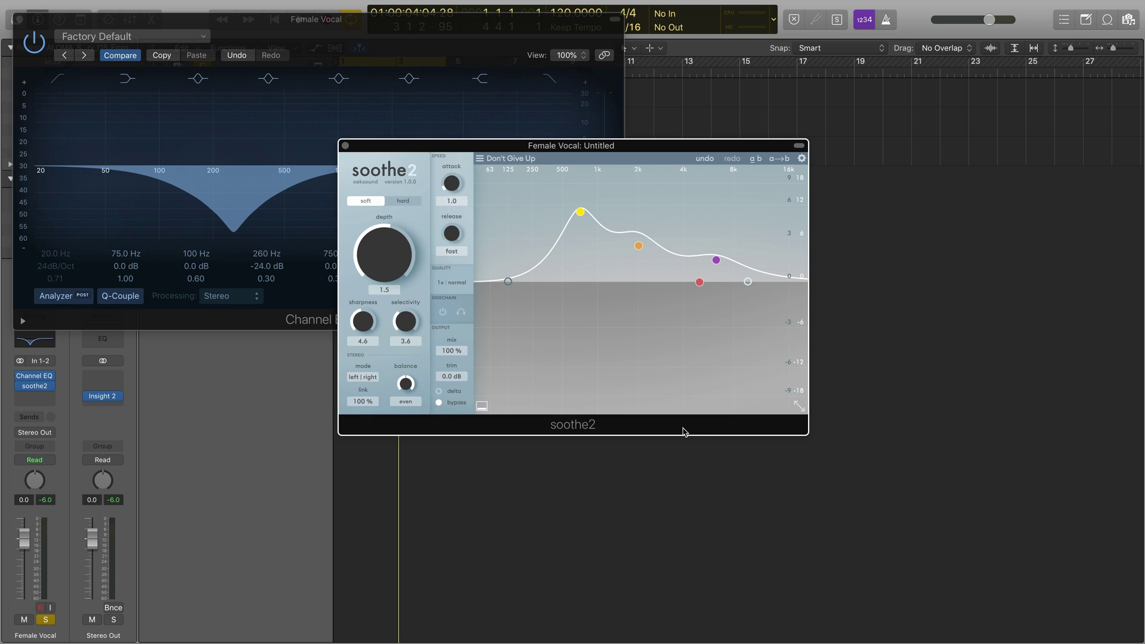
left_click(146, 225)
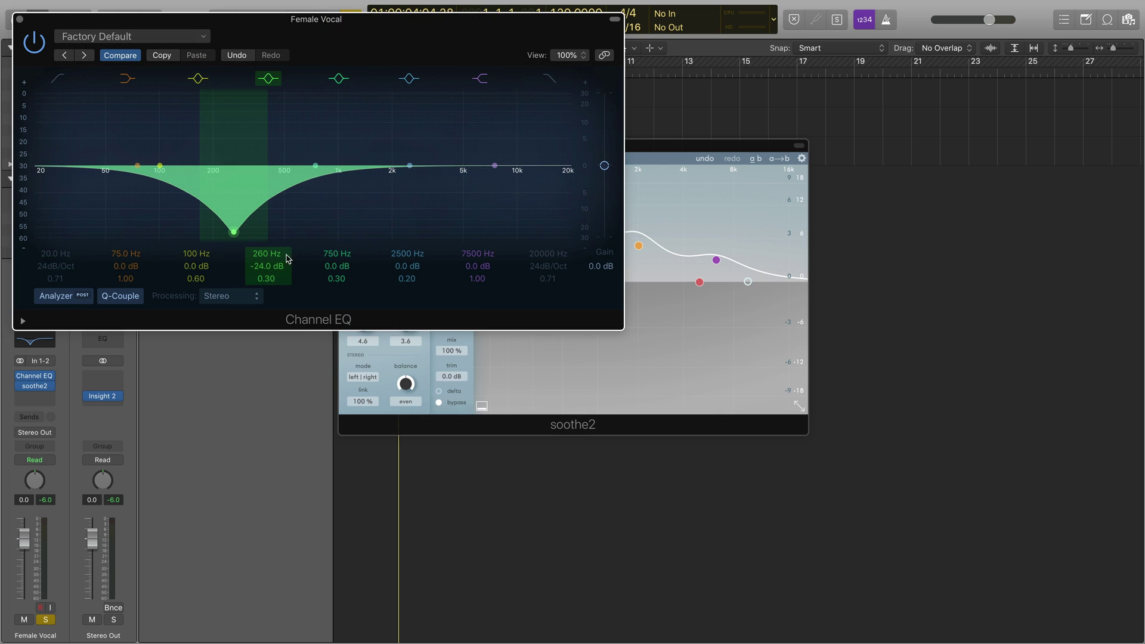
left_click(719, 395)
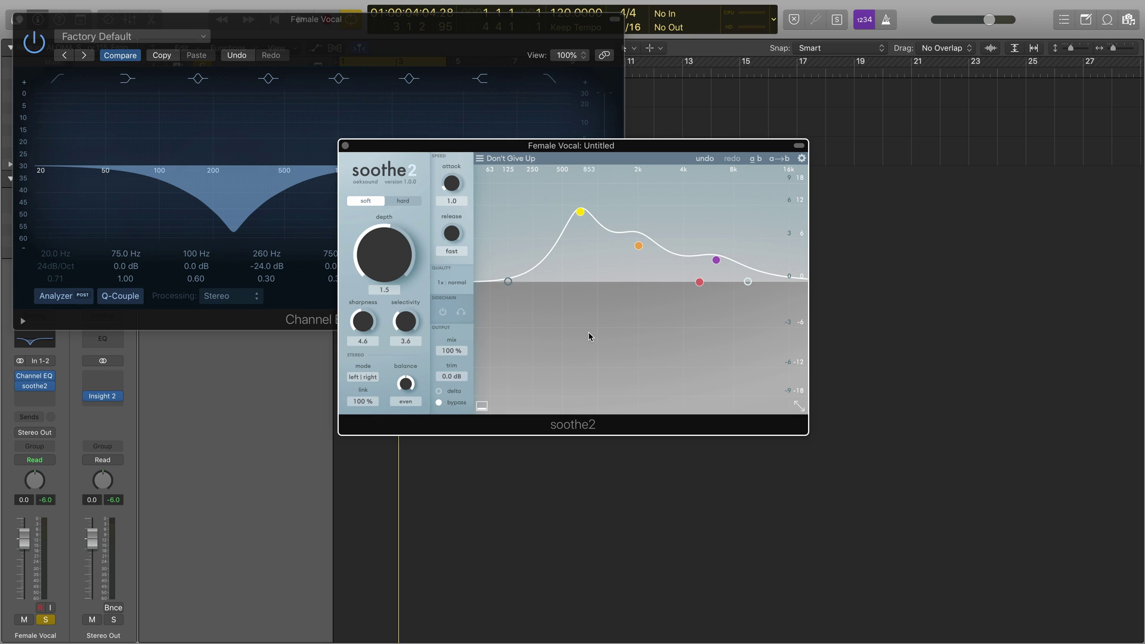
left_click(304, 211)
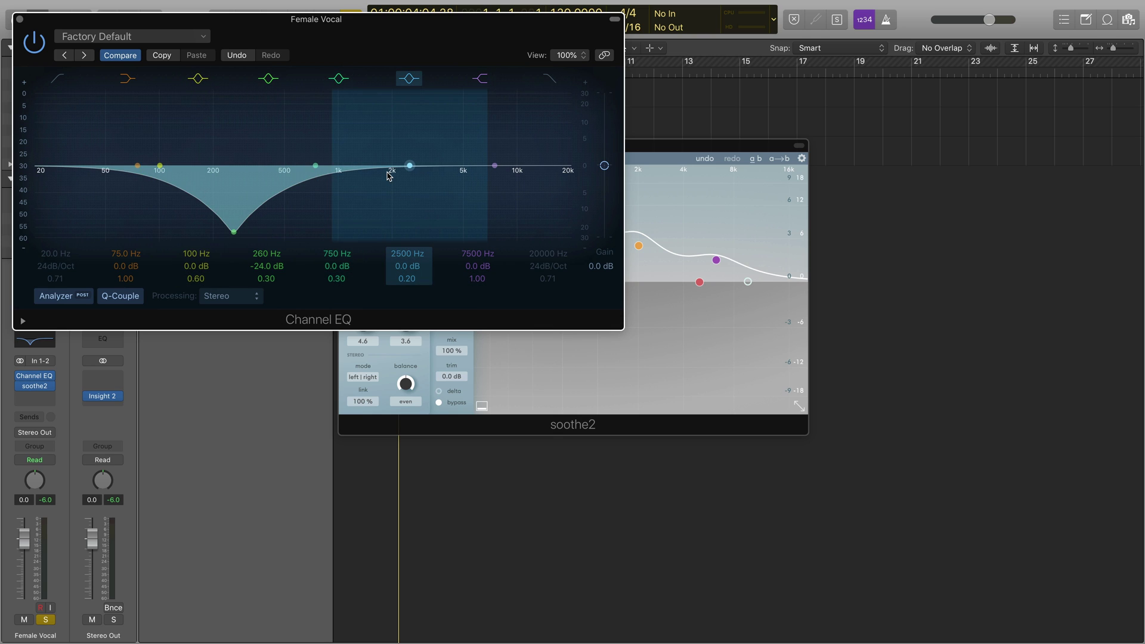
left_click(685, 328)
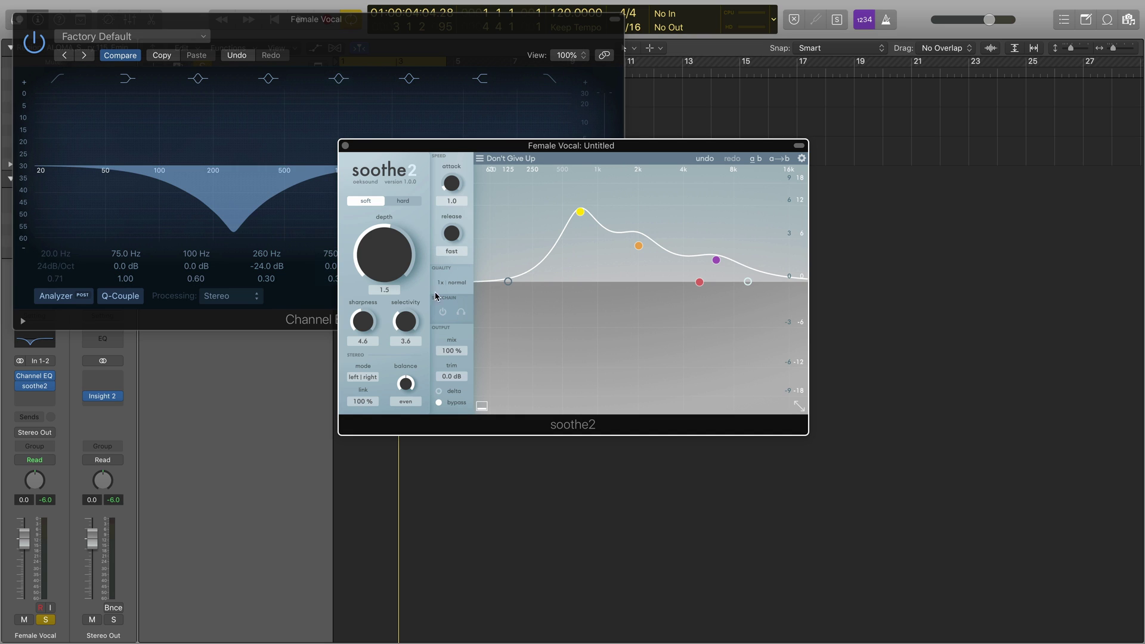
- Close the Channel EQ and remove it from the Female Vocal channel
left_click(20, 21)
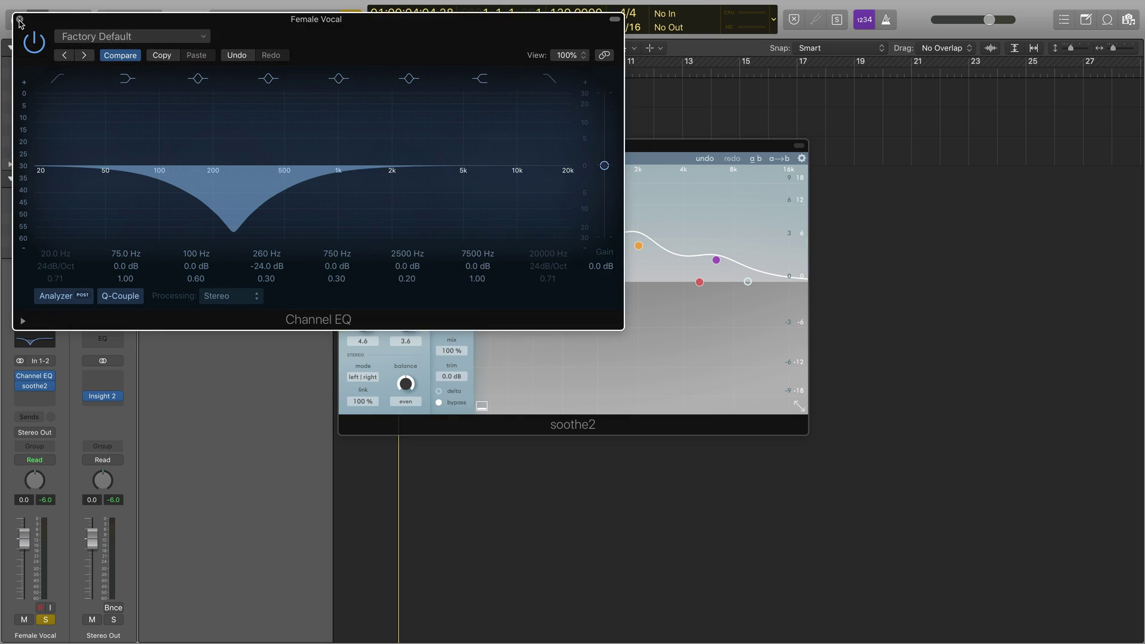
left_click(19, 21)
left_click(51, 377)
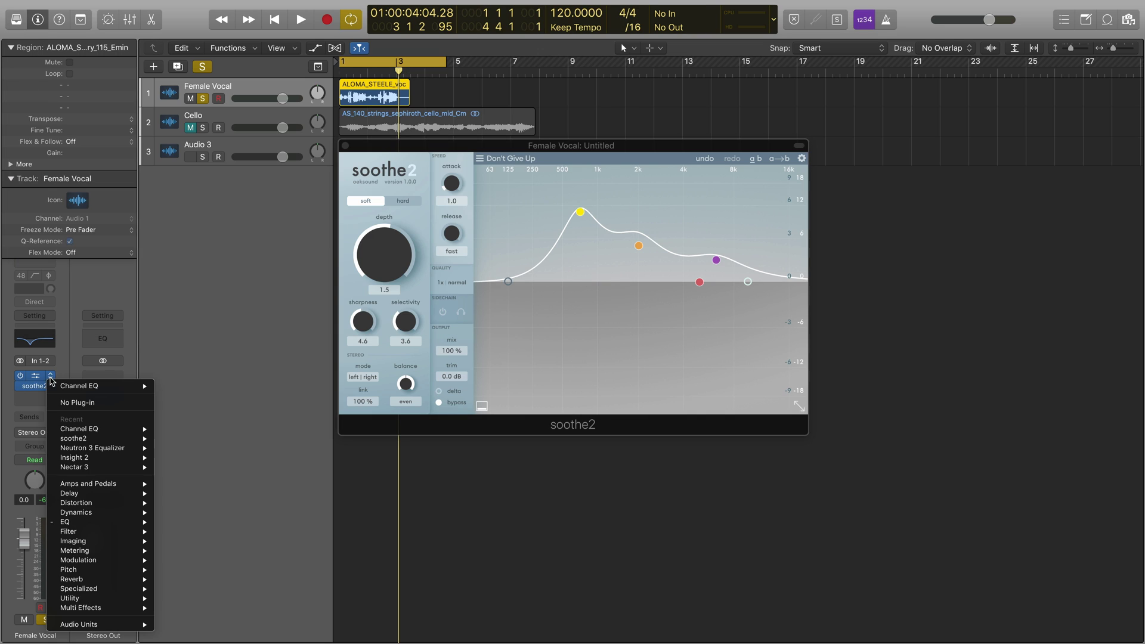
left_click(64, 402)
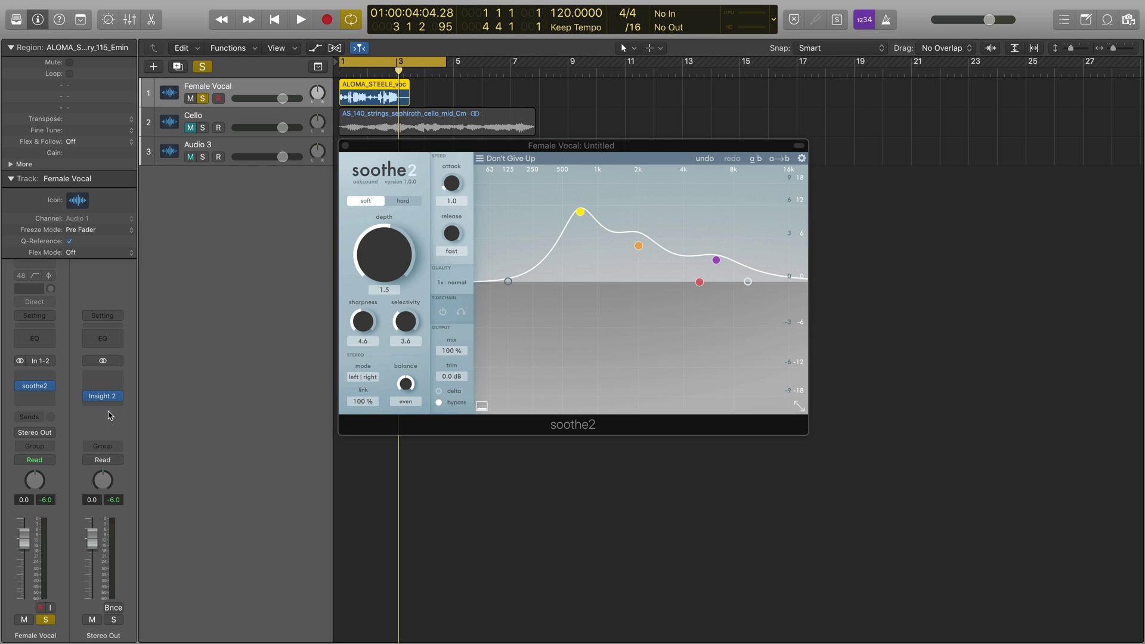
- Play back the female vocal with soothe2 bypassed, restarting from the beginning, and stop playback
mouse_move(106, 396)
left_click(461, 422)
key("space")
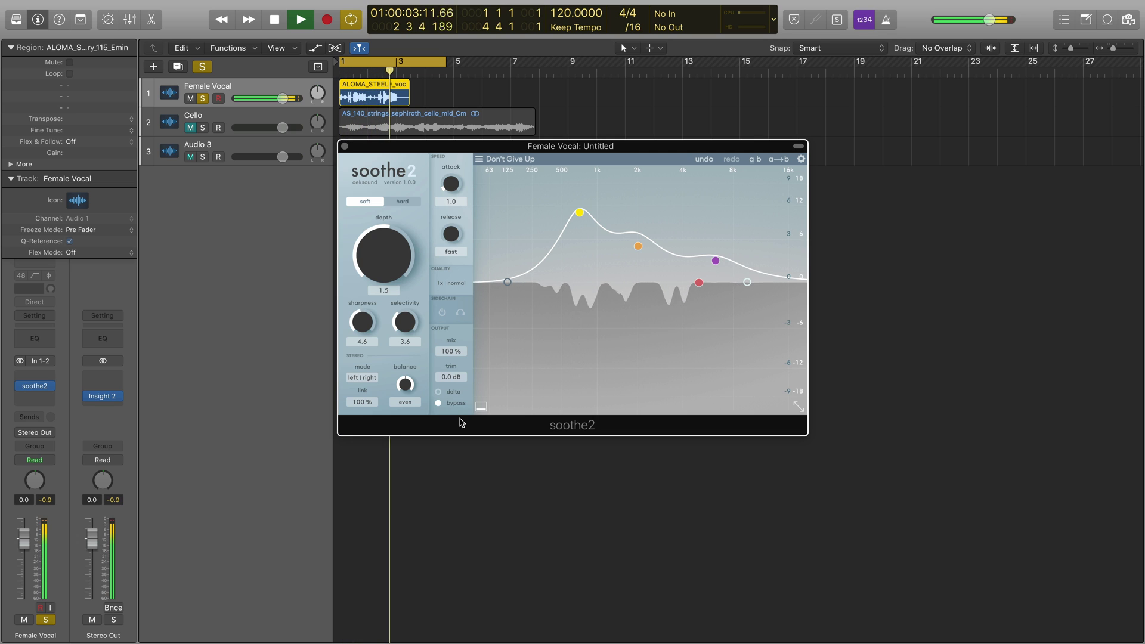
key("Return")
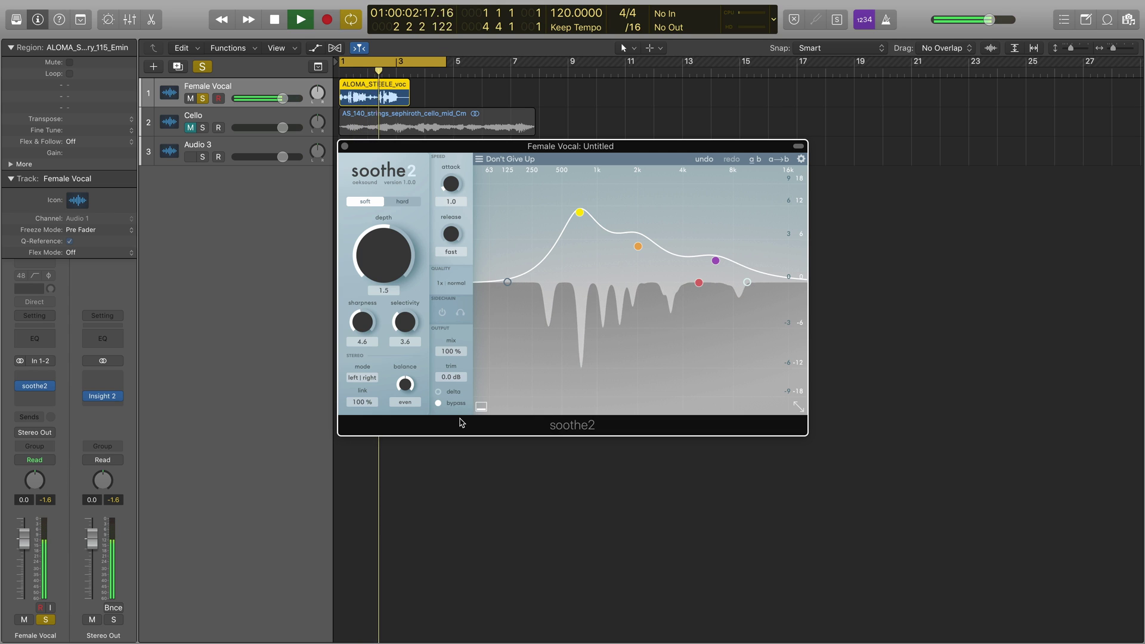
key("space")
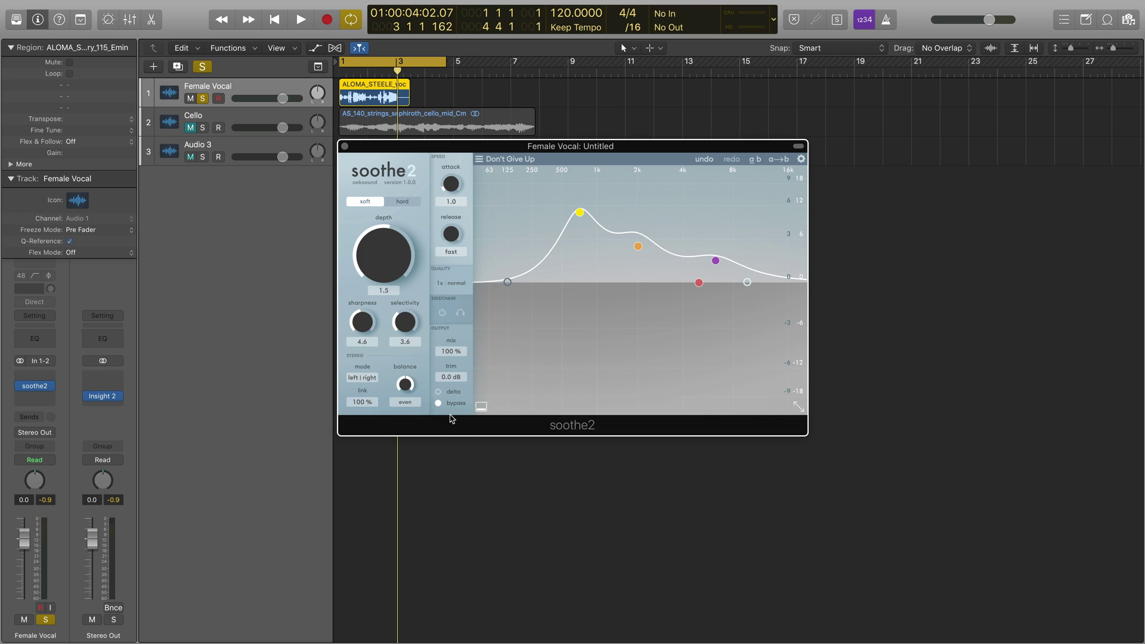
- Turn off soothe2's bypass and listen to the processed female vocal
left_click(439, 403)
key("space")
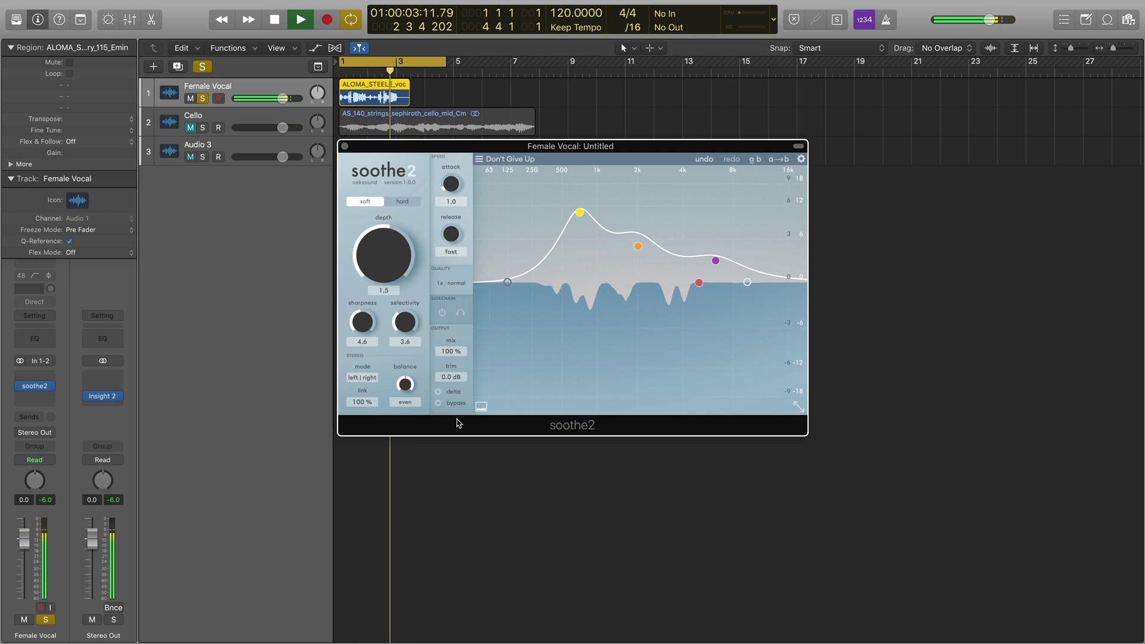
key("space")
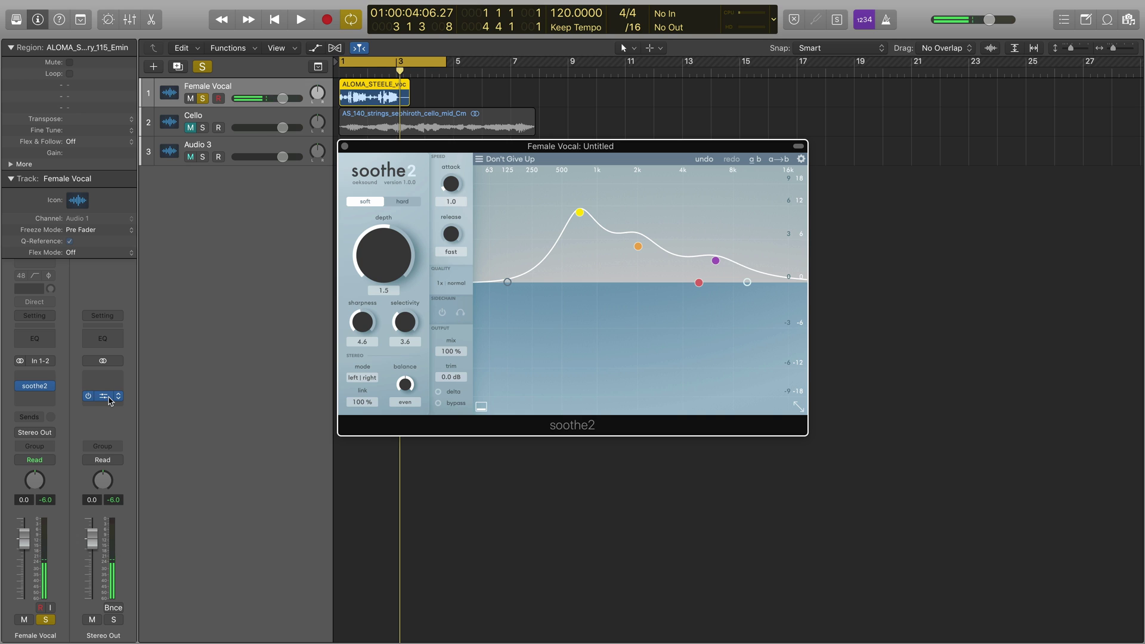
- Open Insight 2 on the Stereo Out channel, hide its plug-in header, and arrange it side by side with soothe2
left_click(110, 398)
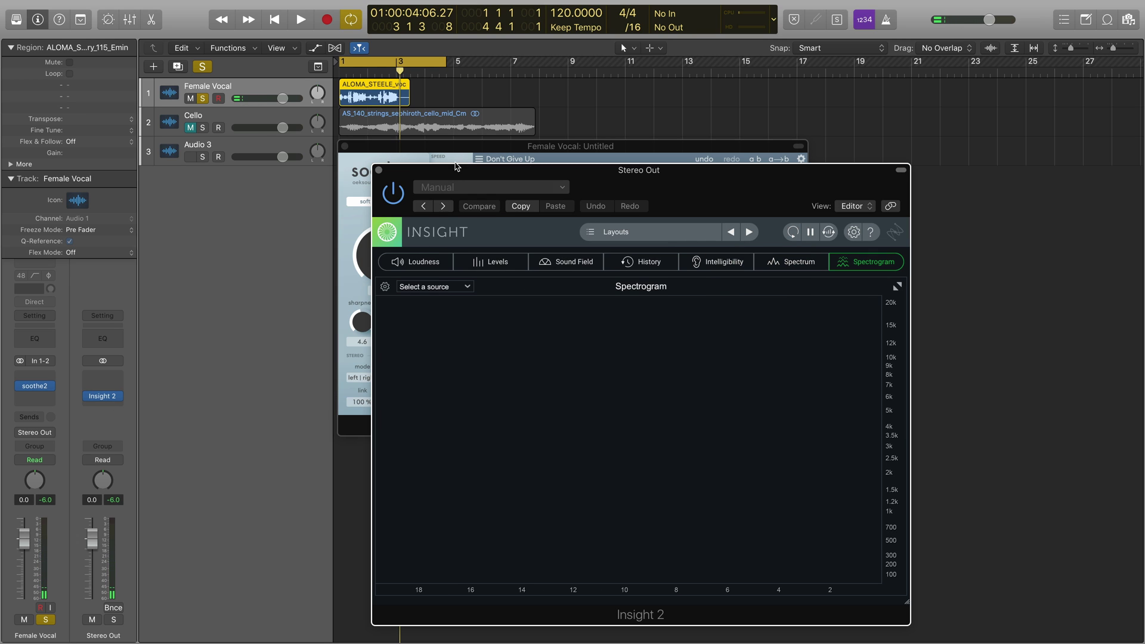
left_click_drag(443, 150, 130, 149)
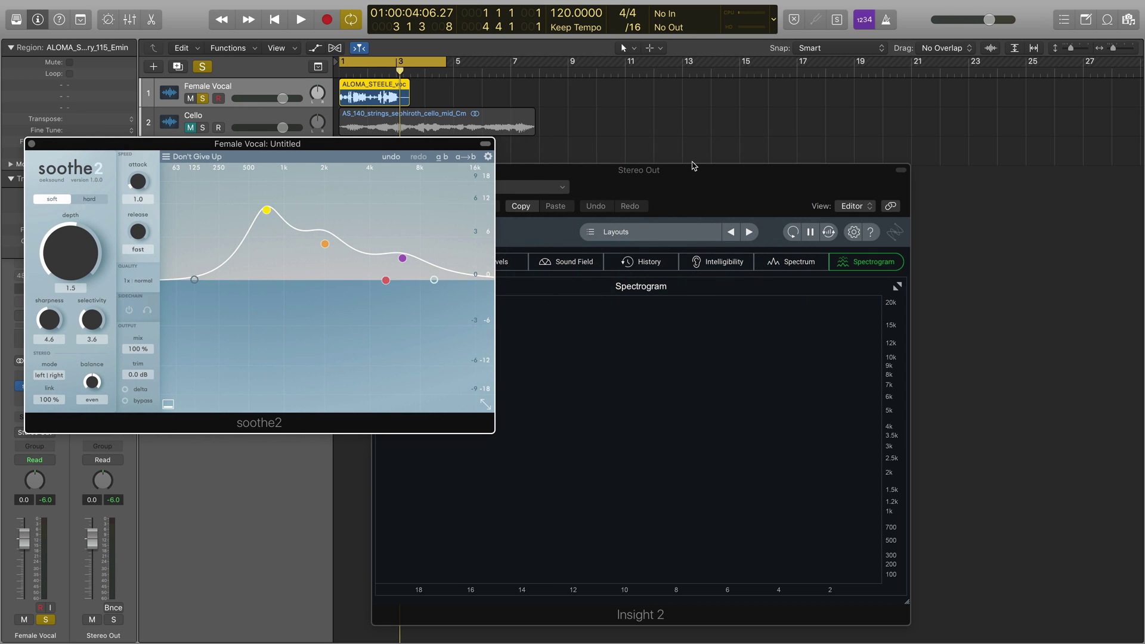
left_click(724, 187)
left_click(900, 170)
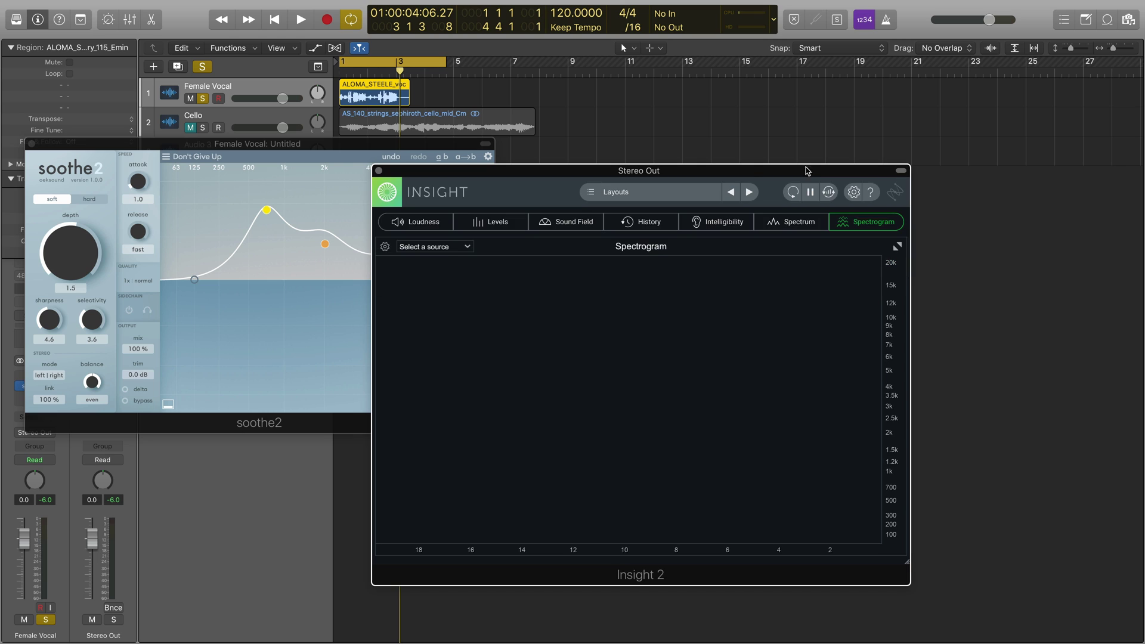
left_click_drag(660, 171, 838, 152)
left_click_drag(782, 140, 781, 144)
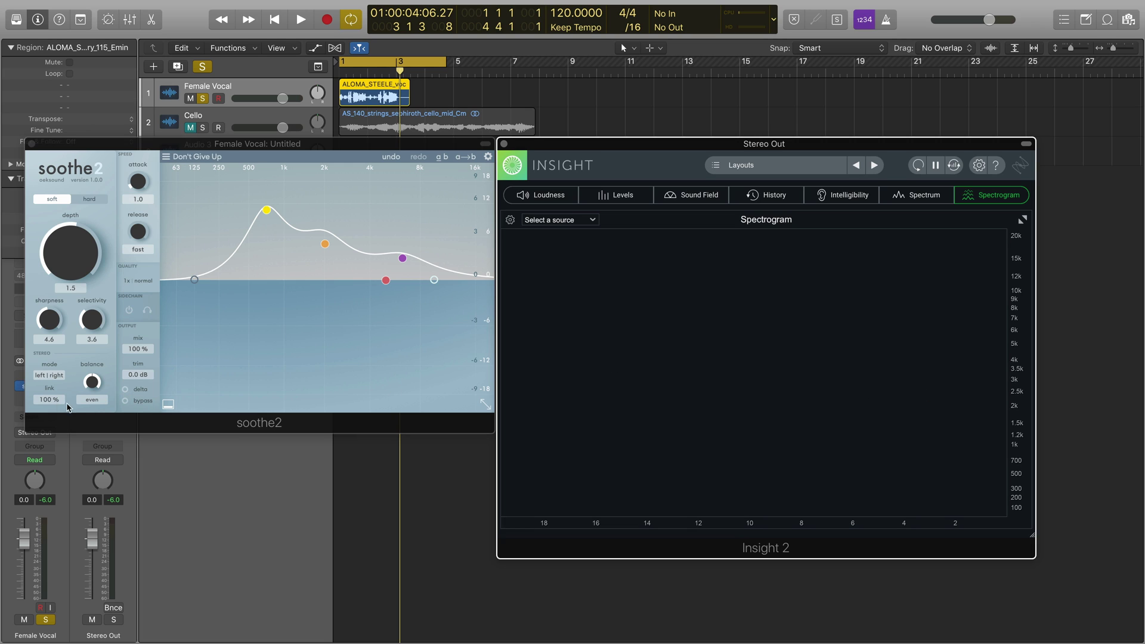
- Bypass soothe2 and play the vocal to examine the unprocessed signal in the Insight 2 spectrogram
left_click(126, 402)
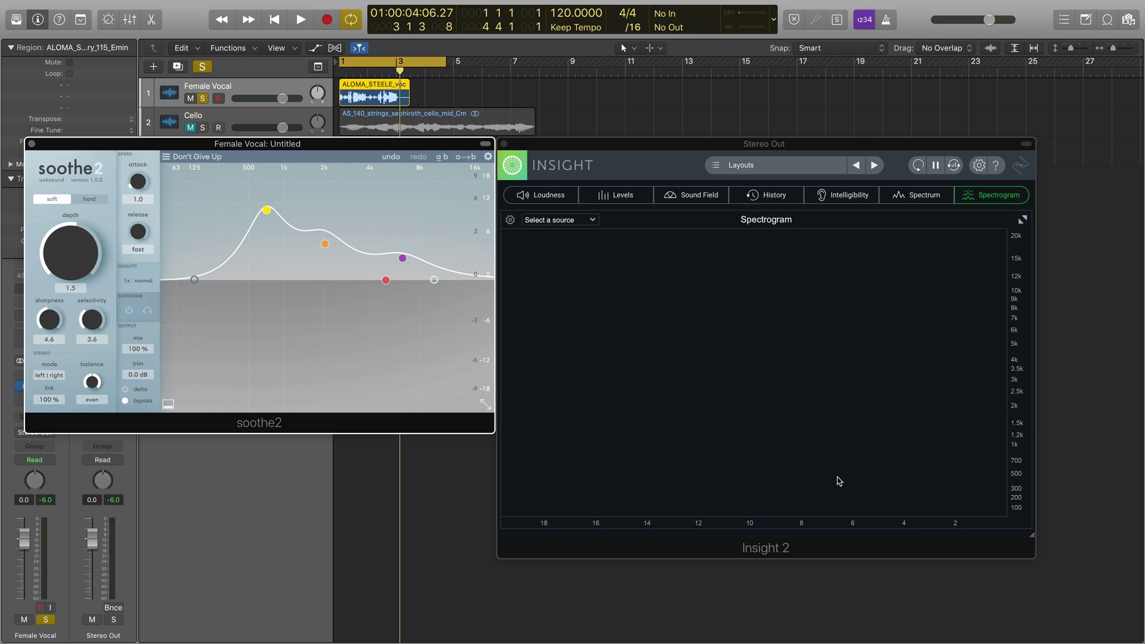
key("space")
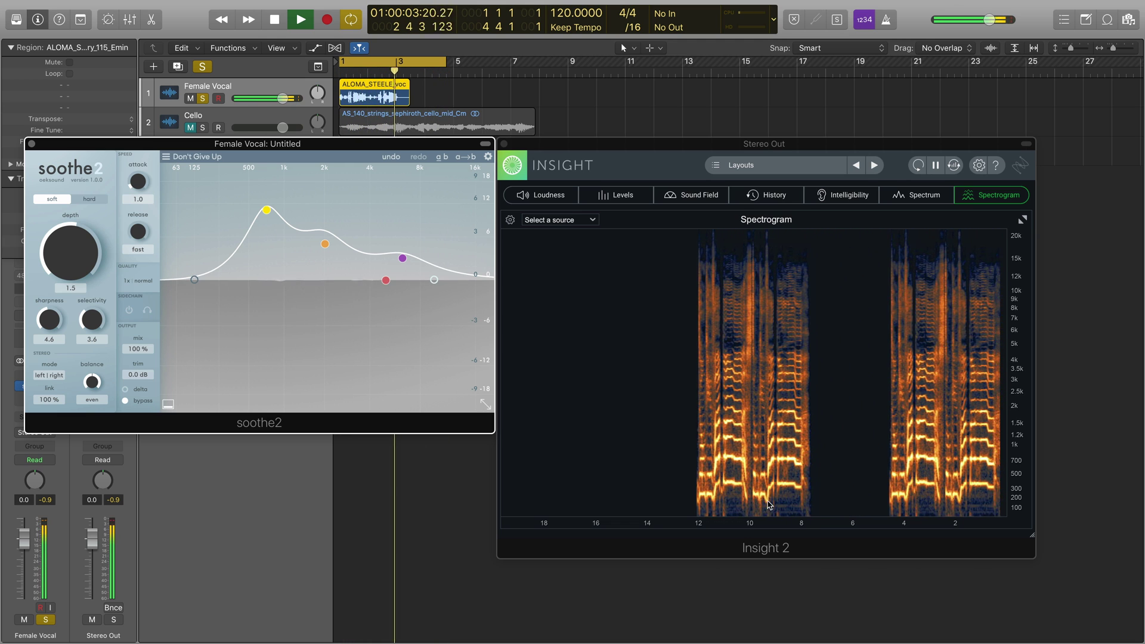
key("space")
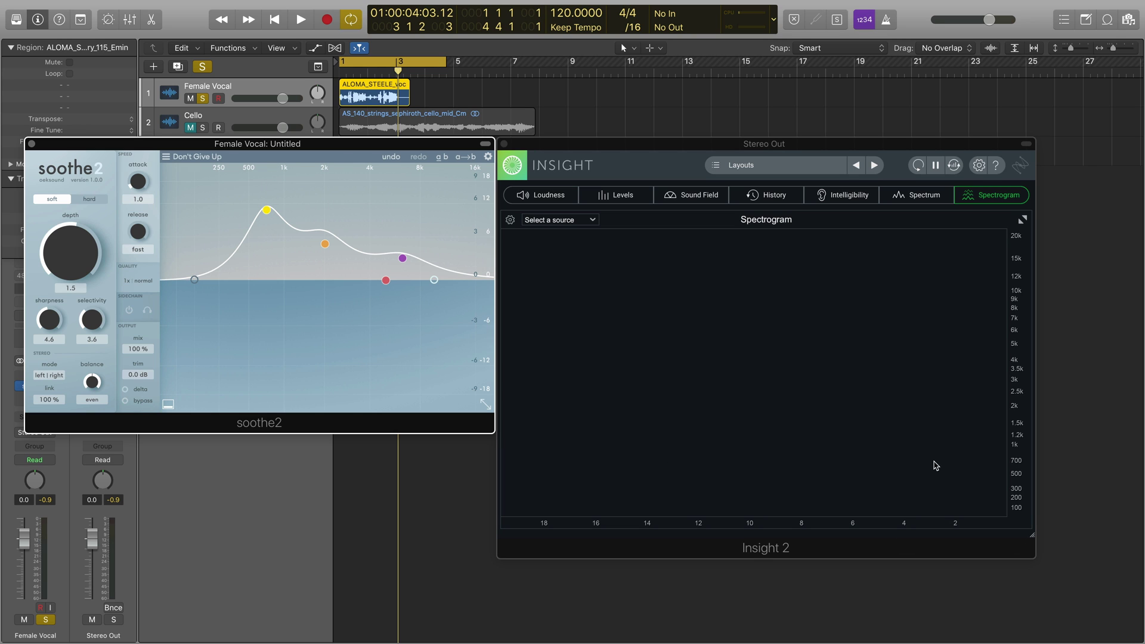
- Play the vocal with soothe2 active and then bypassed, comparing the two results in the Insight 2 spectrogram
key("space")
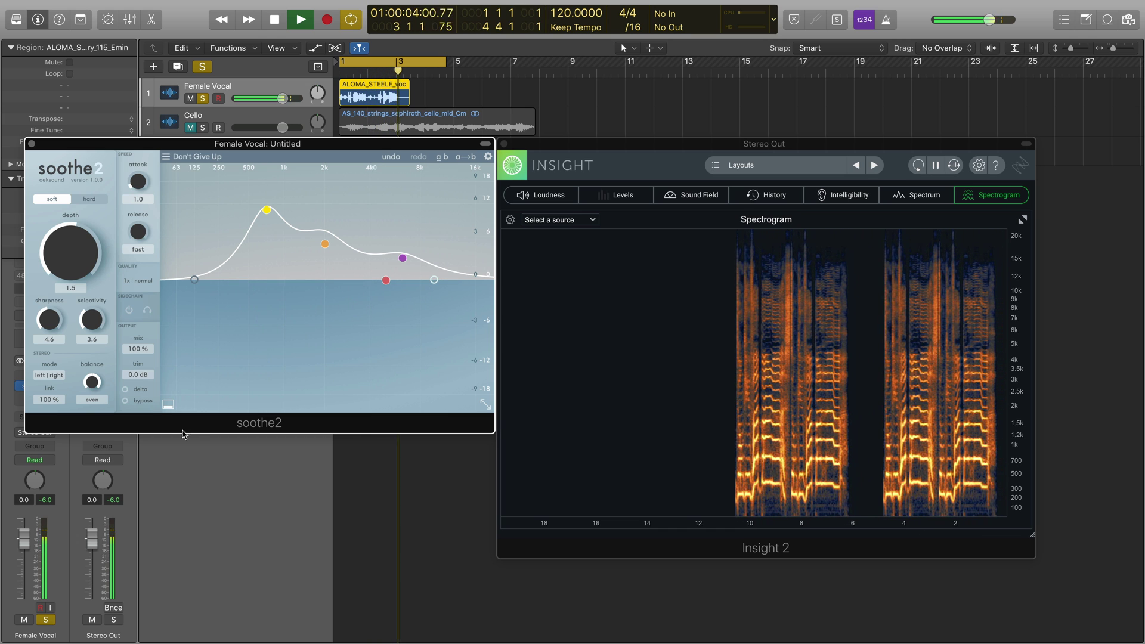
key("space")
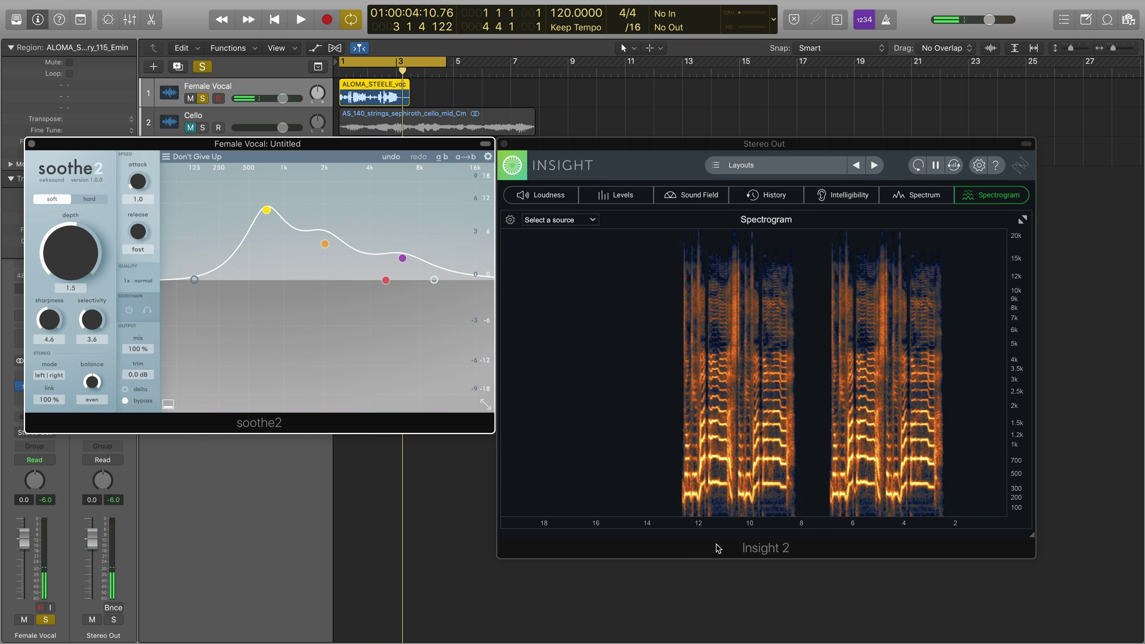
key("space")
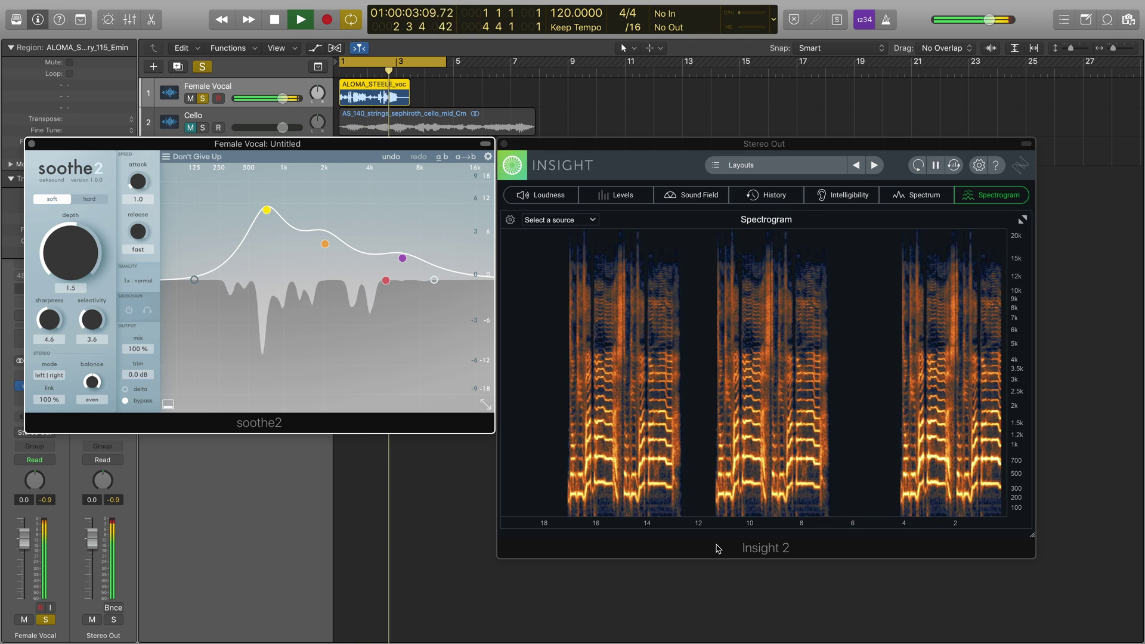
key("space")
left_click(720, 552)
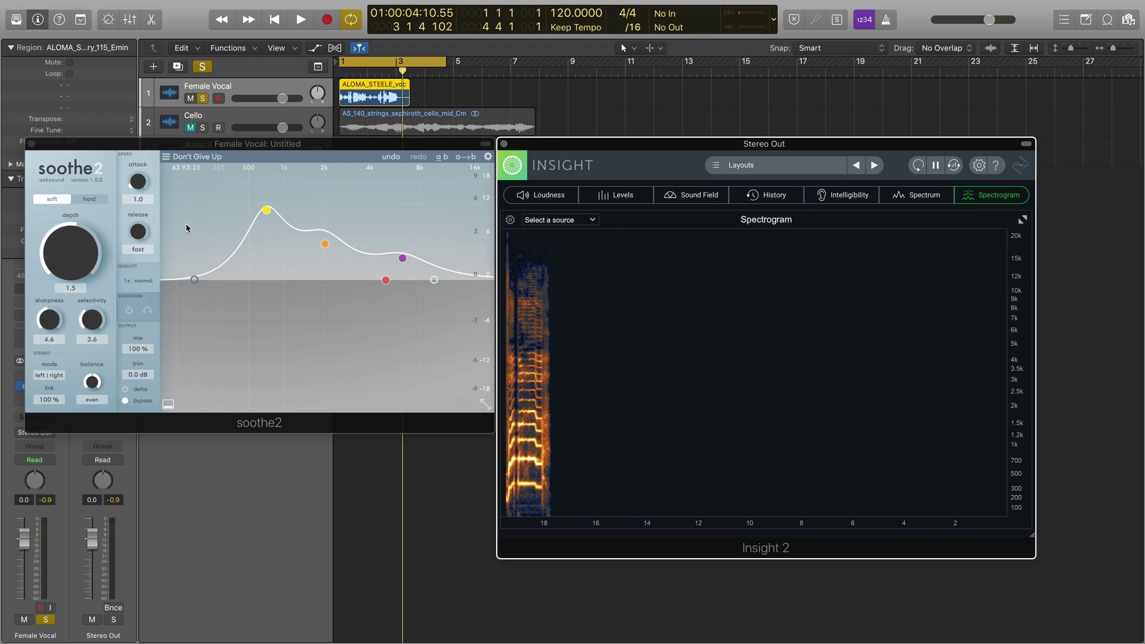
- Close Insight 2 and move the soothe2 window back over the empty arrange area
left_click(503, 144)
left_click_drag(388, 146, 705, 173)
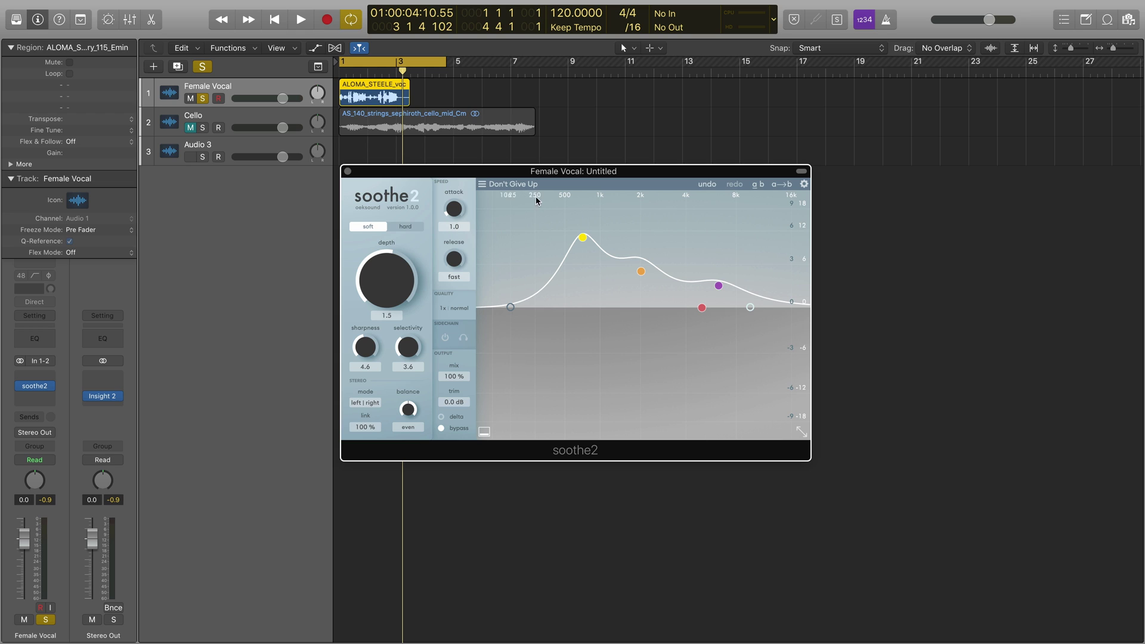
- Load the Flat start preset in soothe2
left_click(513, 183)
scroll(543, 411, "down", 4)
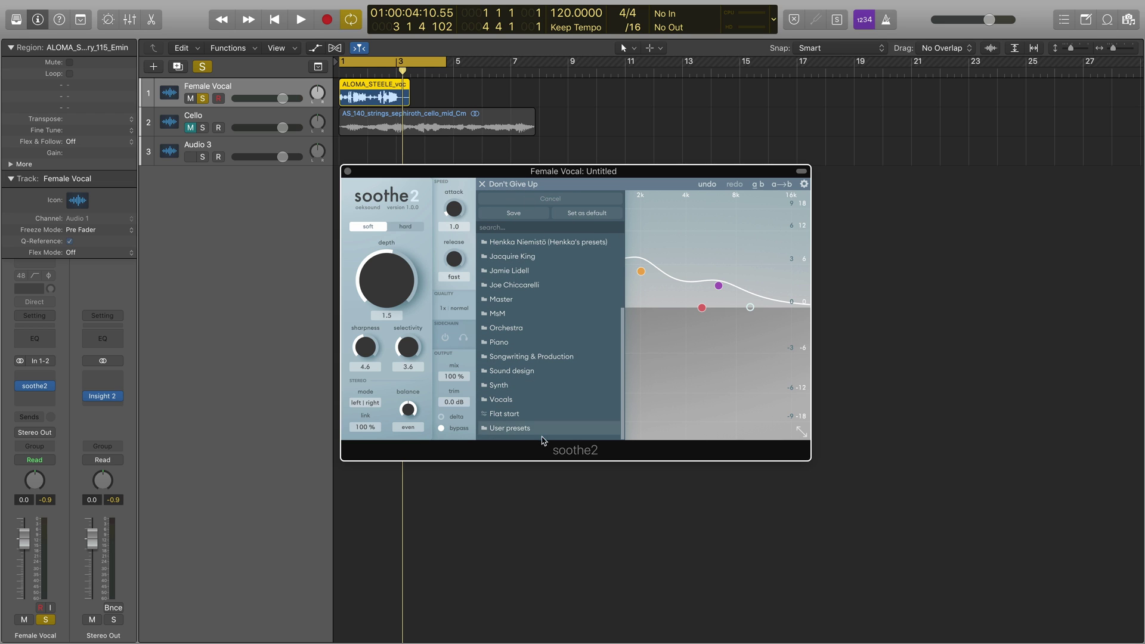
left_click(506, 413)
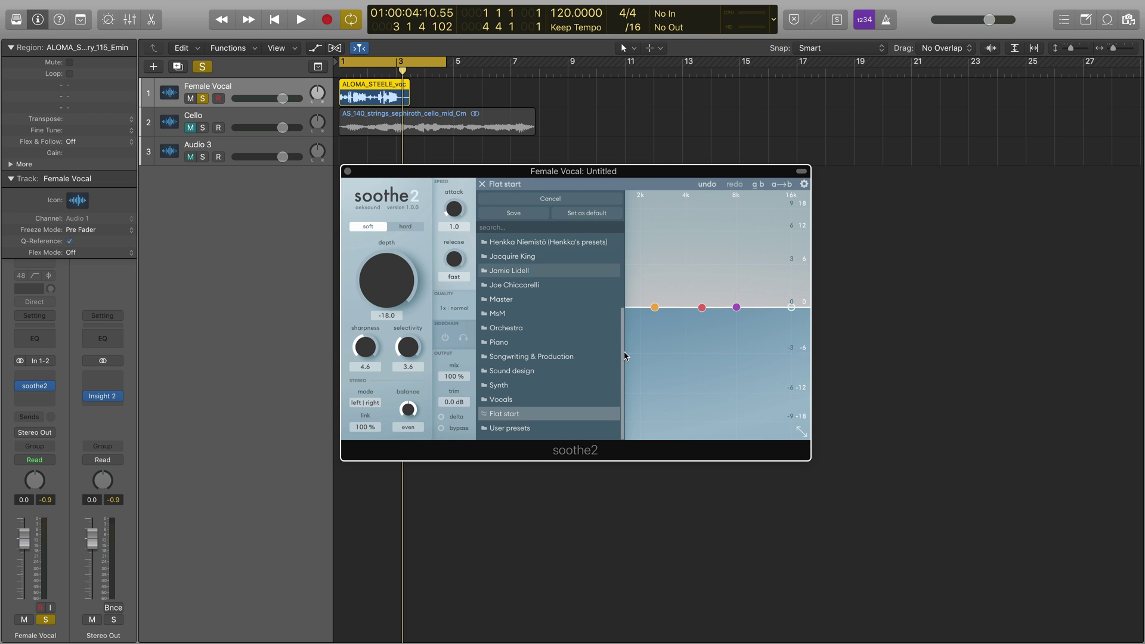
left_click(559, 200)
left_click(557, 190)
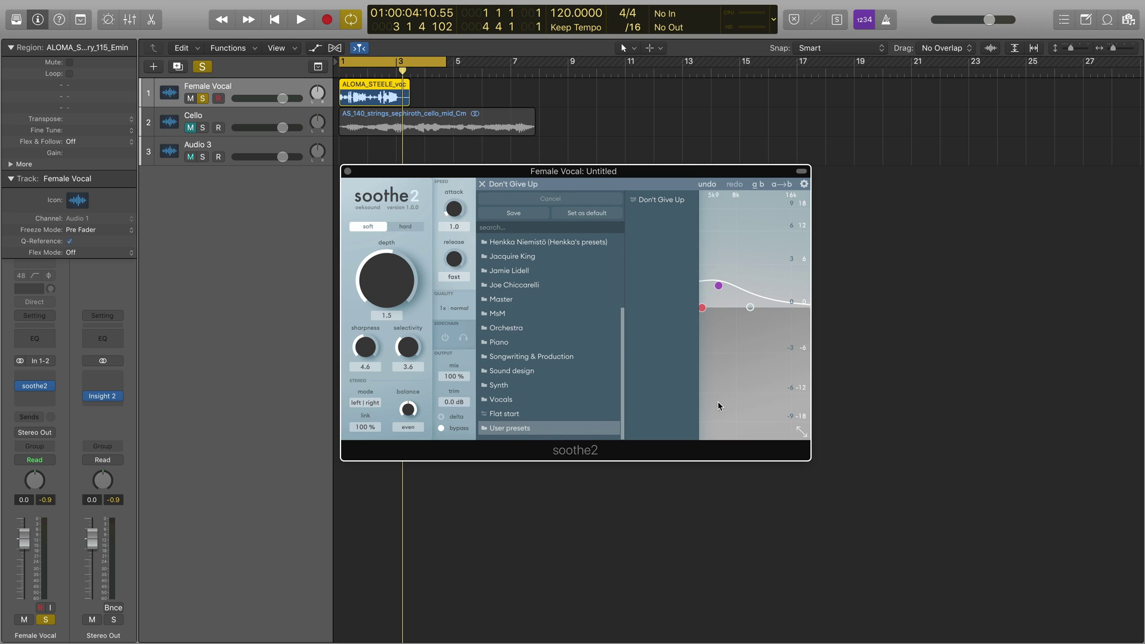
key("Up")
key("Return")
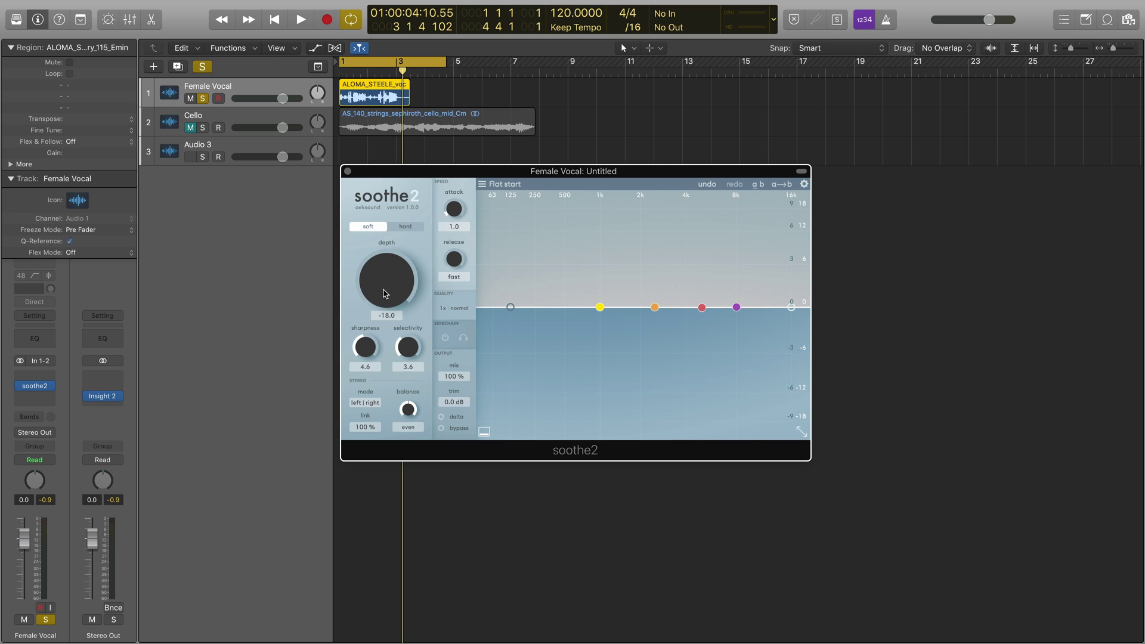
- Adjust soothe2's depth while the vocal plays, ending at 0.8, and stop playback
key("space")
left_click_drag(388, 298, 378, 208)
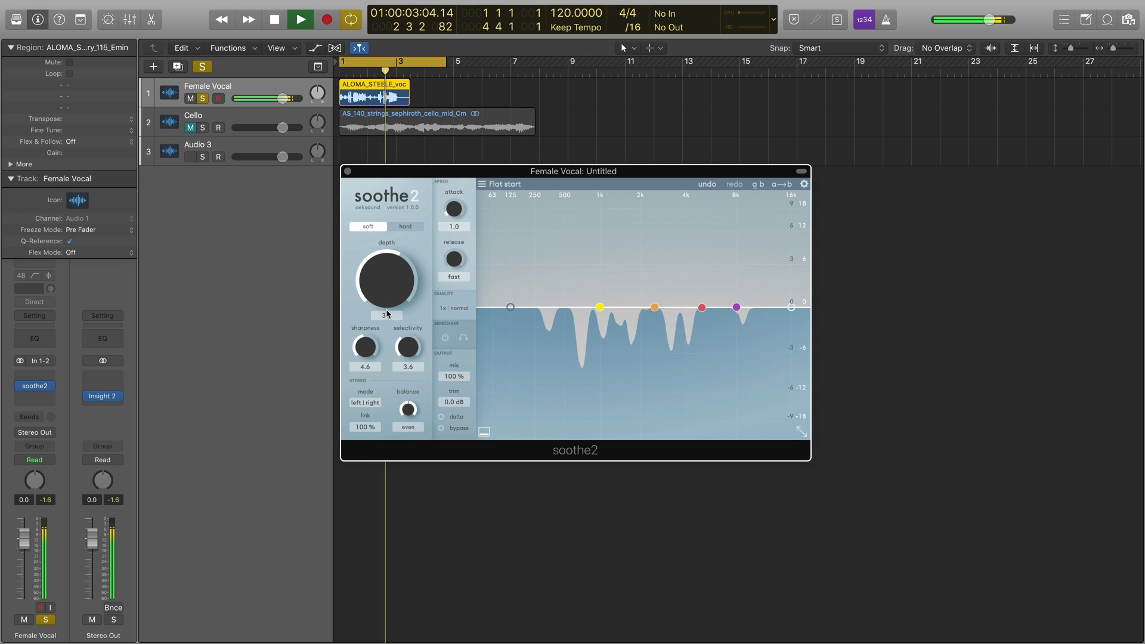
scroll(384, 298, "down", 2)
scroll(383, 299, "down", 10)
key("space")
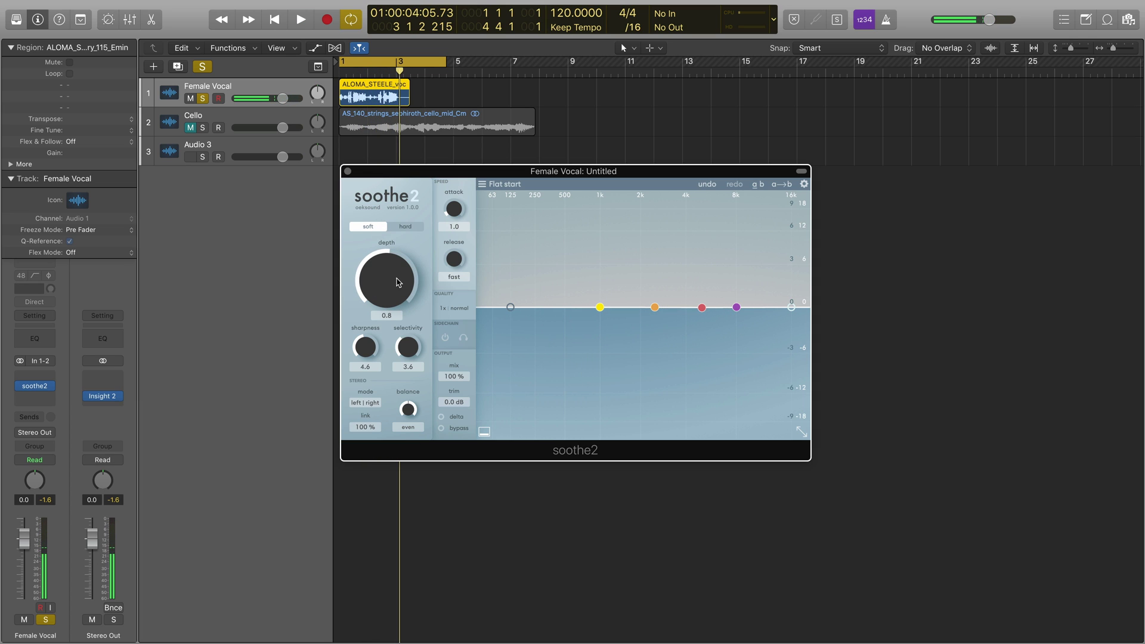
- Switch soothe2's processing mode between hard and soft, ending on soft
left_click(403, 227)
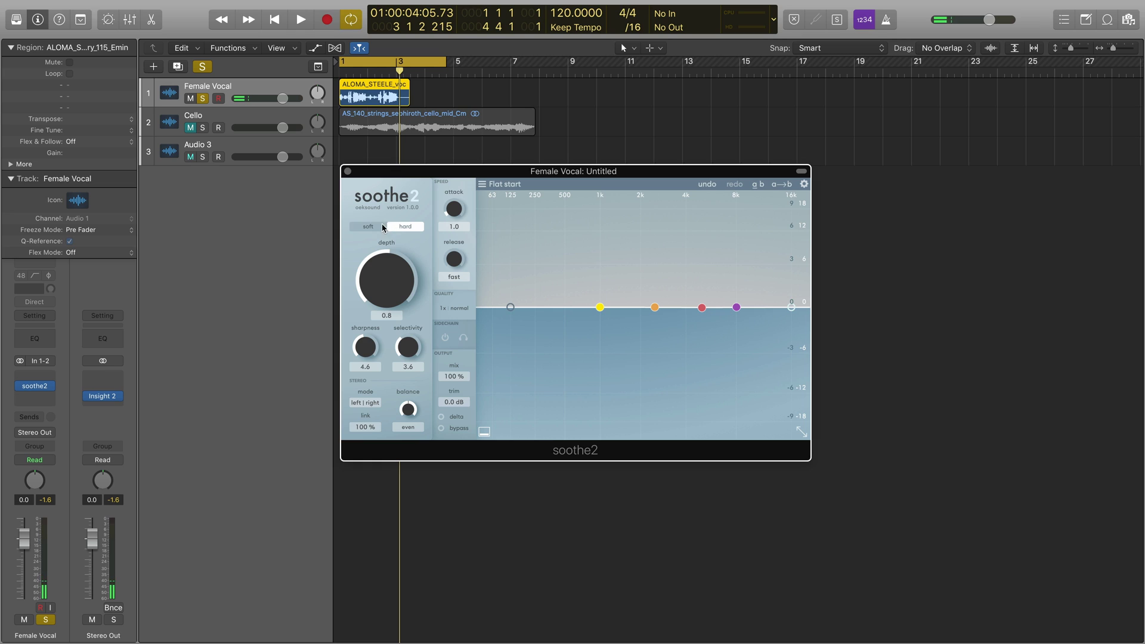
left_click(369, 228)
left_click(373, 228)
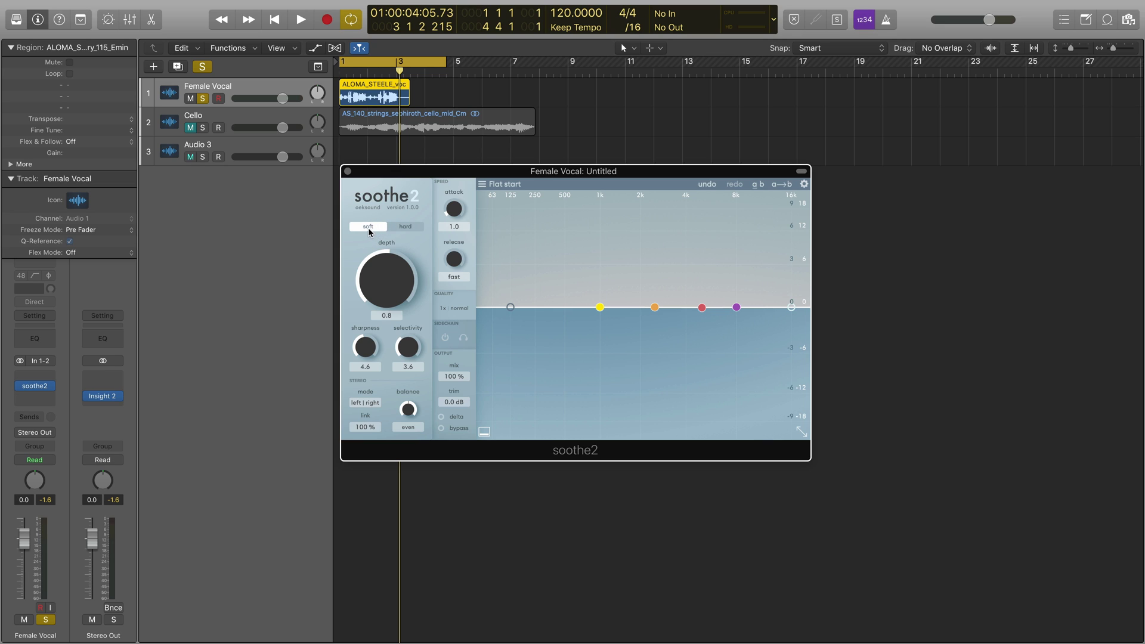
left_click(412, 230)
- Sweep the depth up to 18.0 and back down to 0.0 while the vocal plays, and stop playback
key("space")
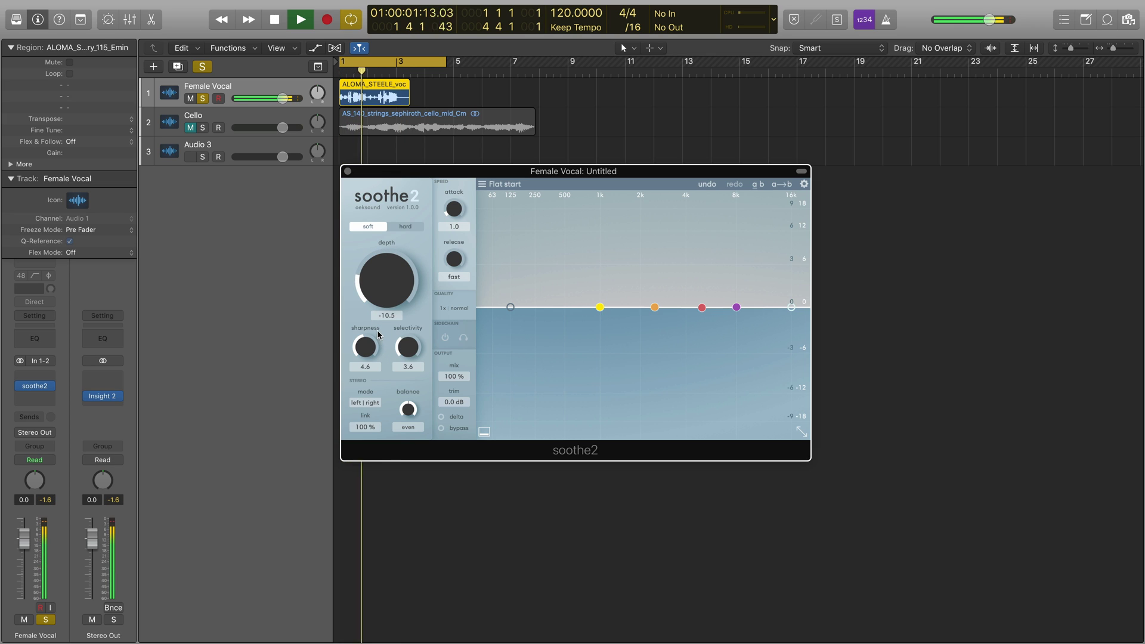
left_click_drag(379, 313, 394, 213)
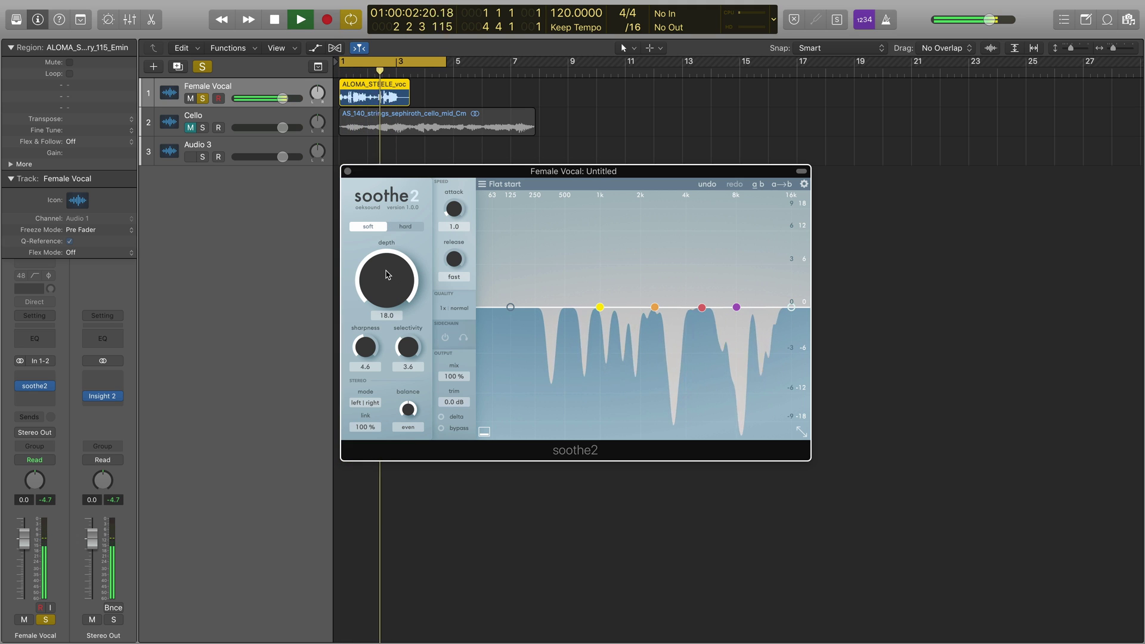
left_click_drag(388, 274, 379, 349)
key("space")
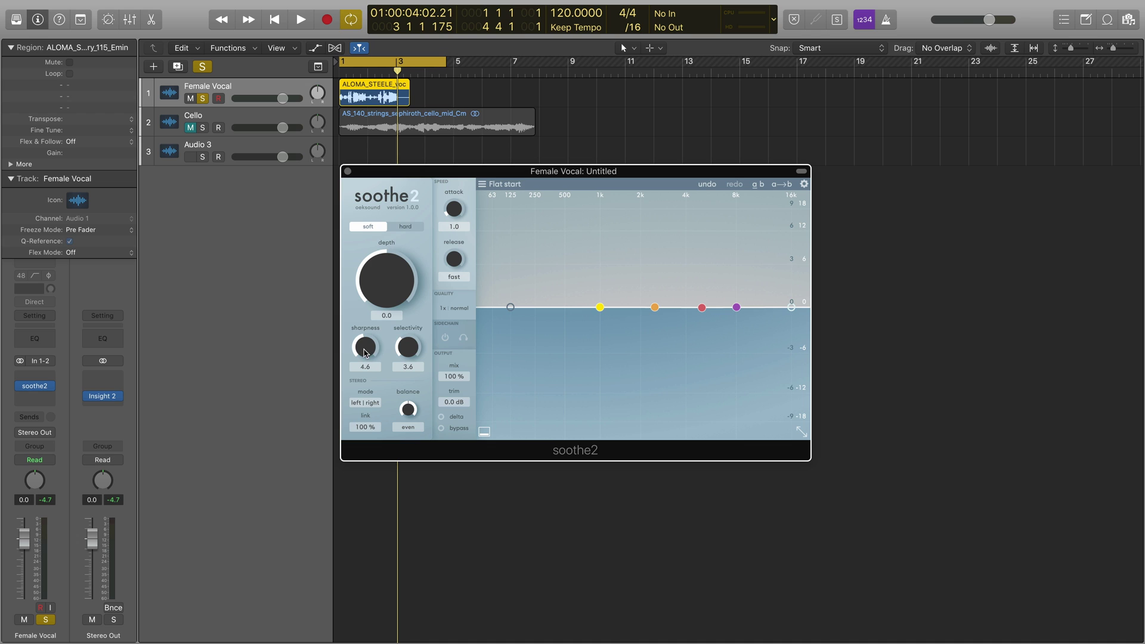
- Set the depth to 4.5 and raise the sharpness to 9.1 while the vocal plays, and stop playback
key("space")
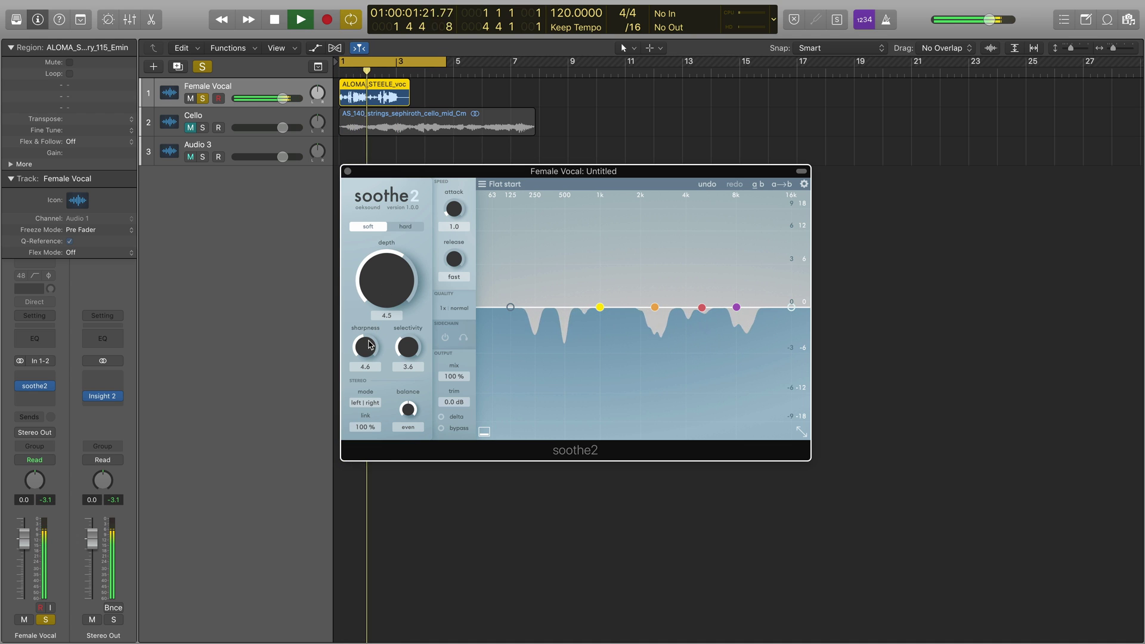
left_click_drag(370, 345, 362, 289)
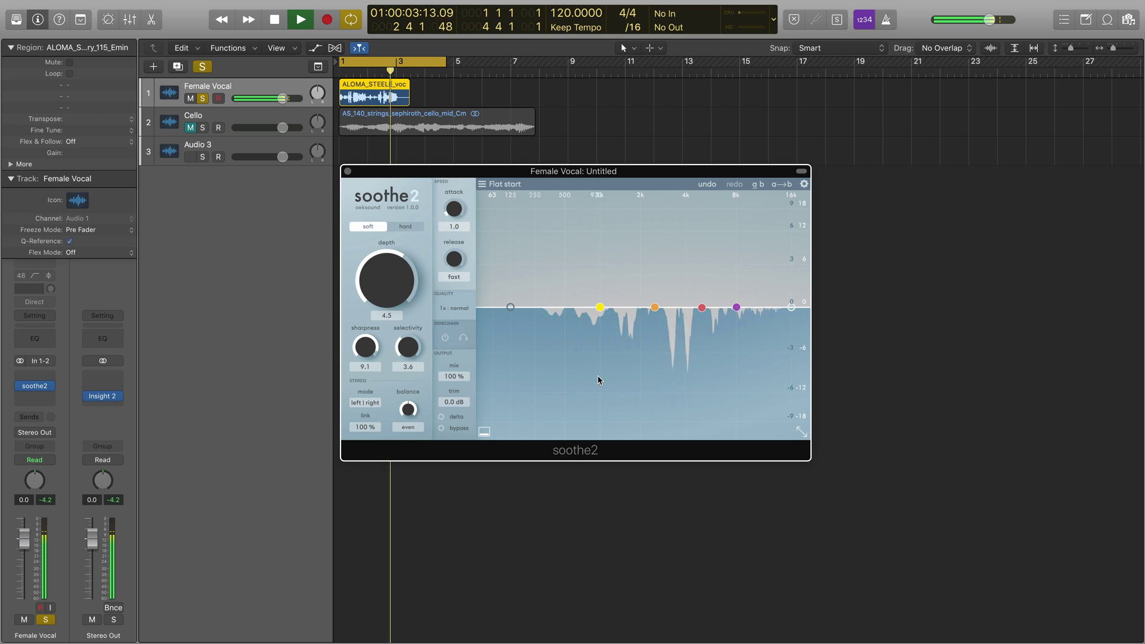
key("space")
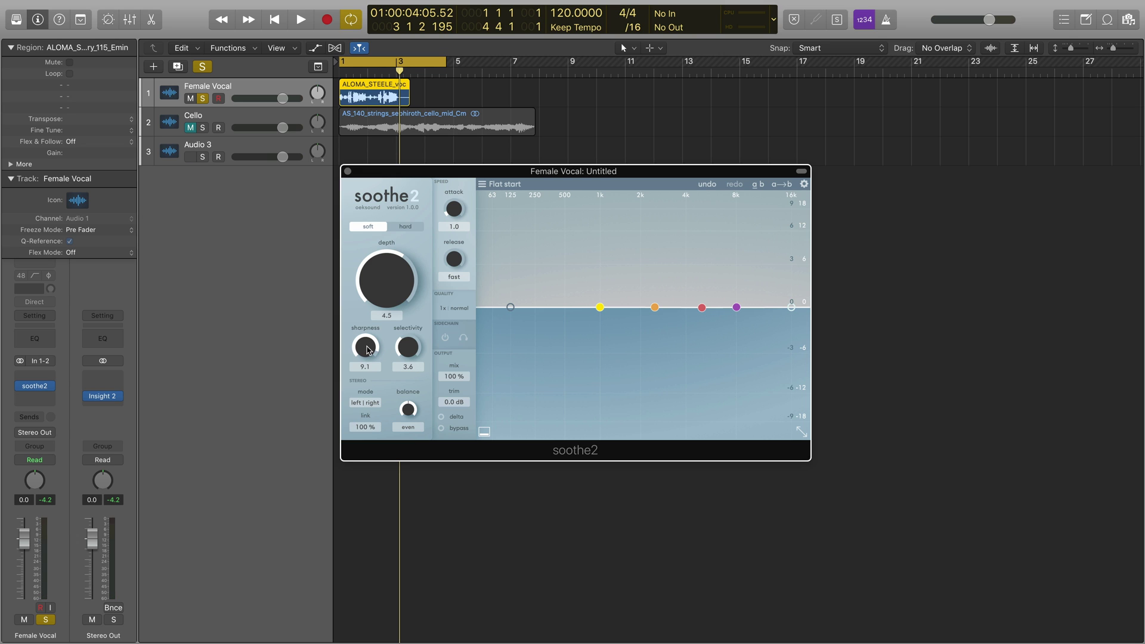
- Lower the sharpness to 2.9 while the vocal plays, stop playback and settle the sharpness at 5.6
key("space")
left_click_drag(368, 349, 364, 442)
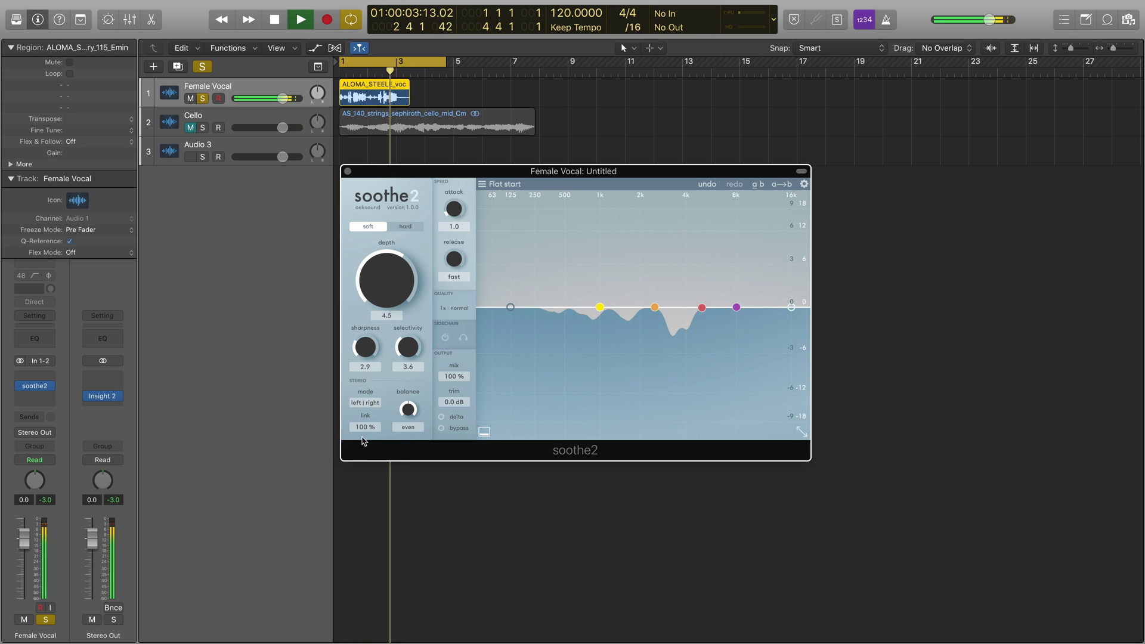
key("space")
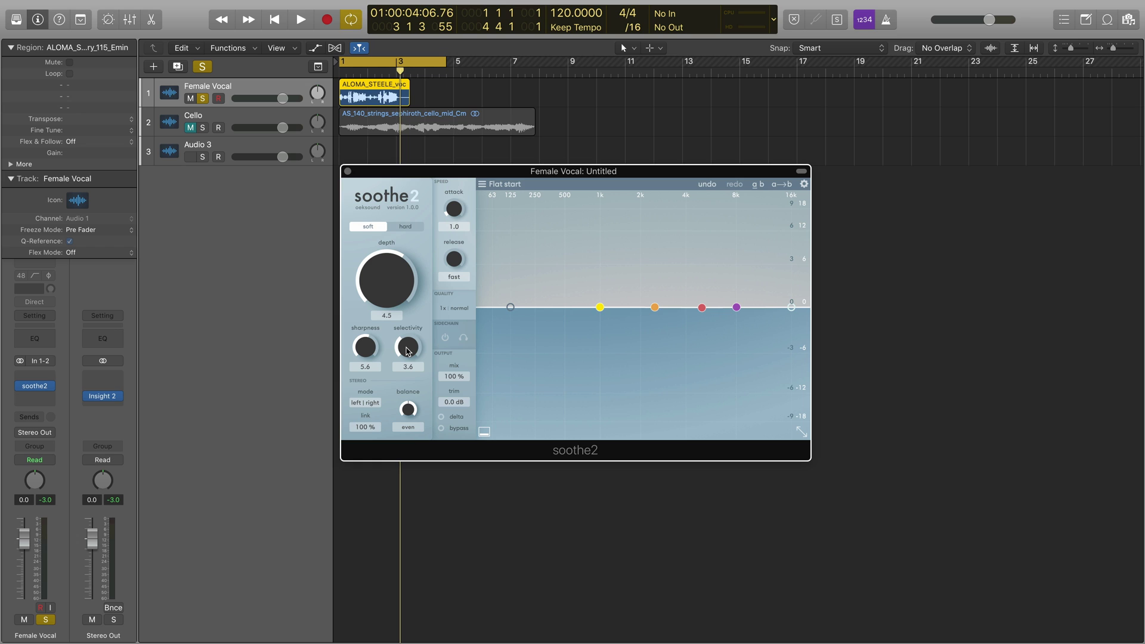
- Sweep the selectivity up to 9.0 and down to 2.5 during playback, stop the vocal and leave selectivity at 3.8
key("space")
left_click_drag(408, 351, 397, 296)
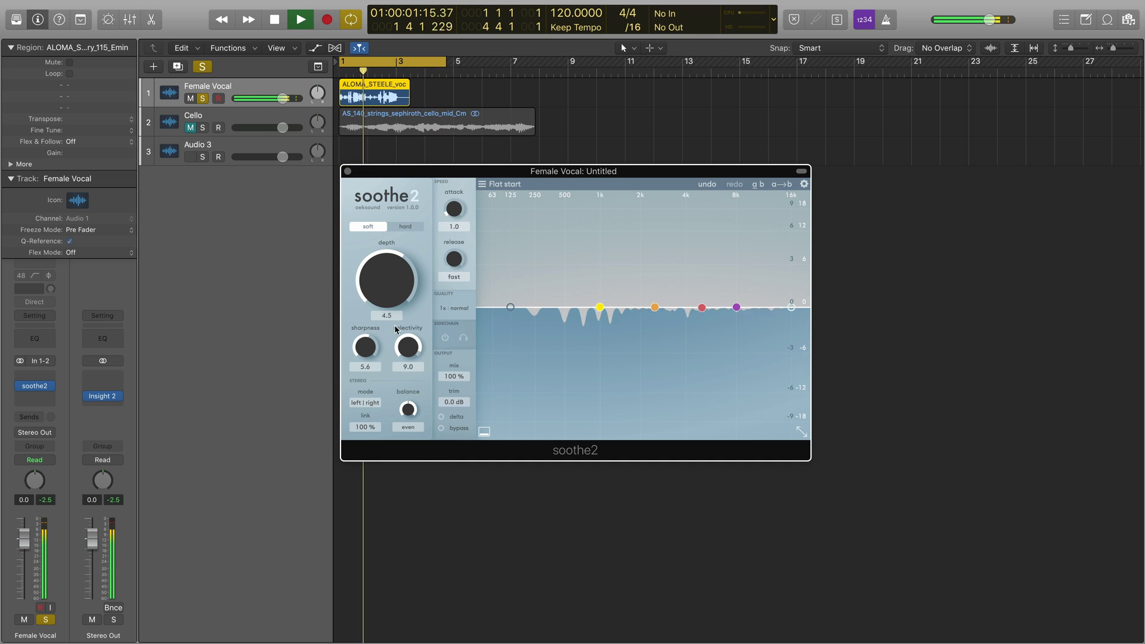
left_click_drag(402, 349, 388, 405)
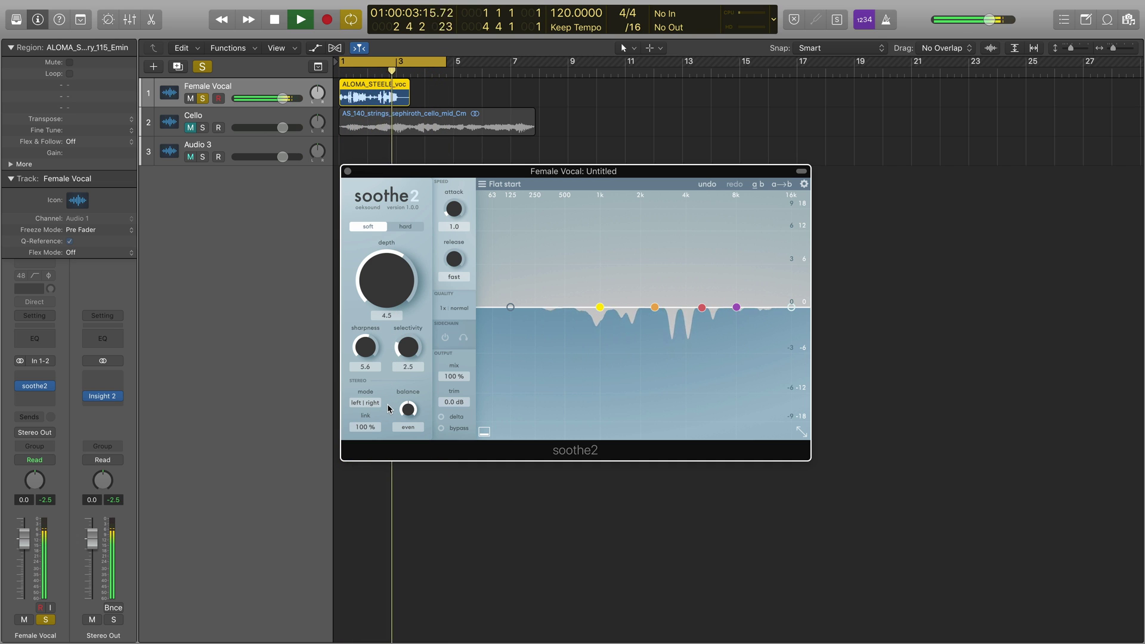
key("space")
left_click_drag(404, 349, 405, 332)
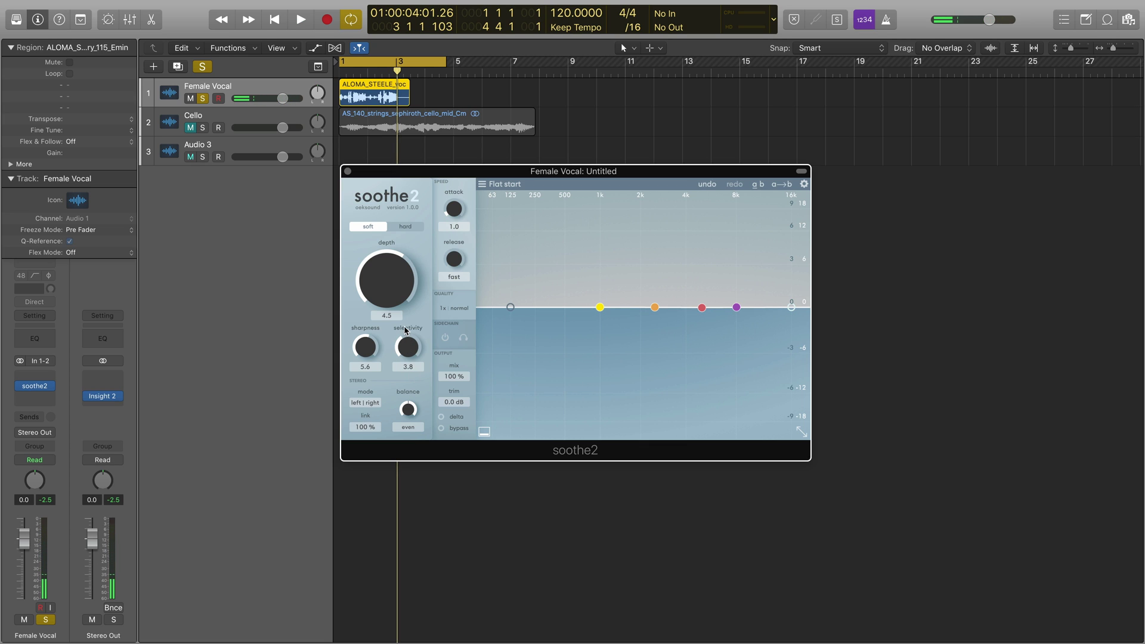
- Enable soothe2's tooltips in its settings and return to the graph to show the selectivity control's tooltip
left_click(804, 183)
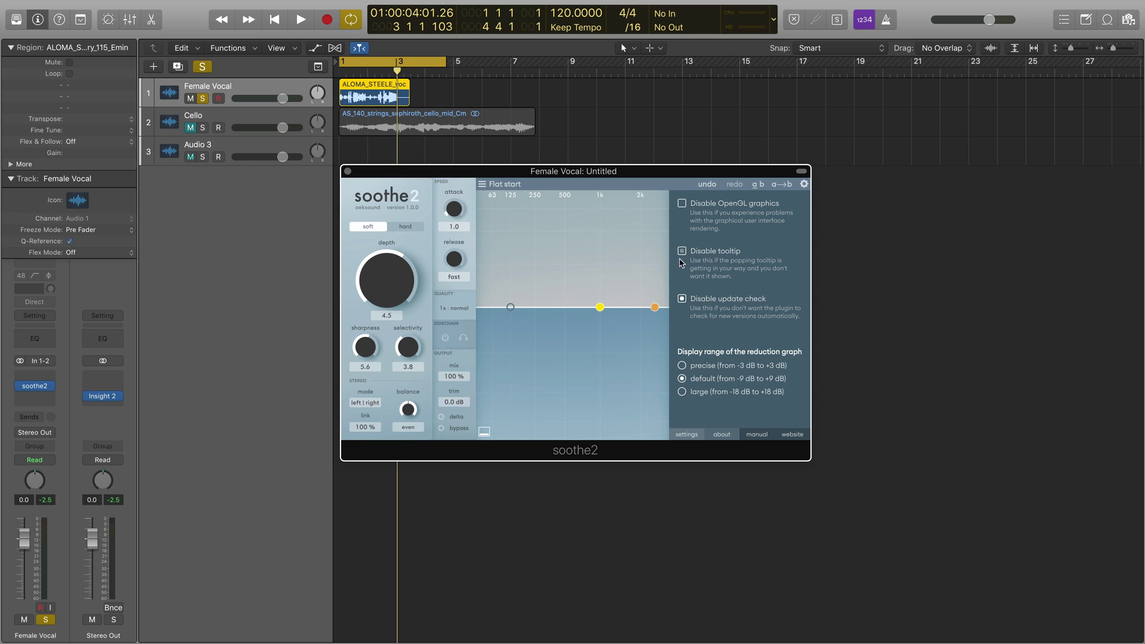
left_click(632, 268)
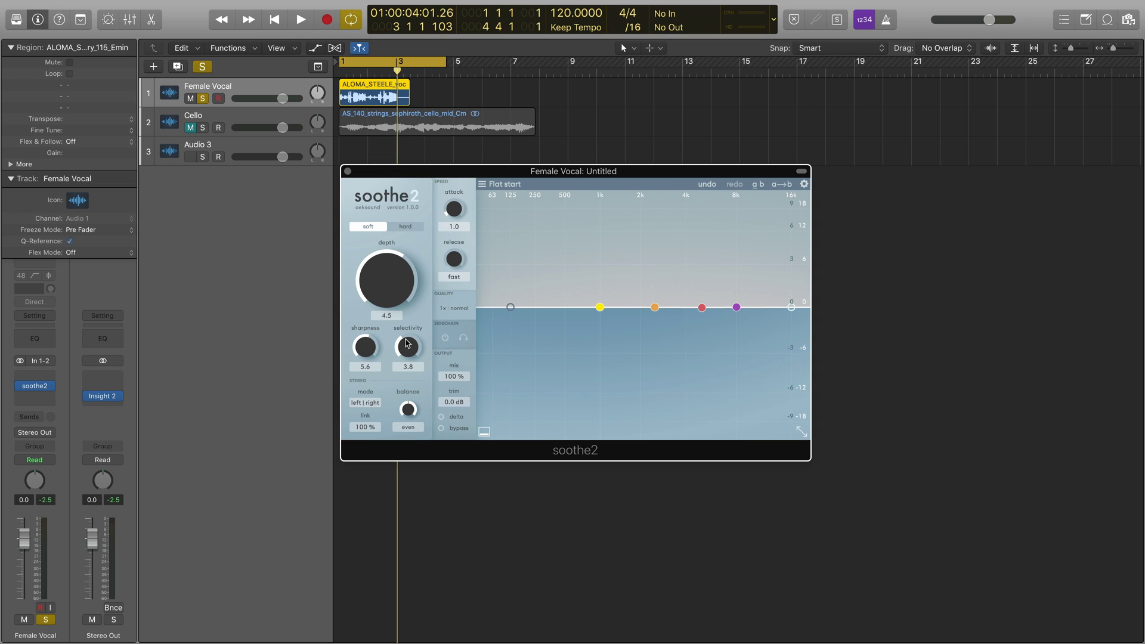
mouse_move(406, 343)
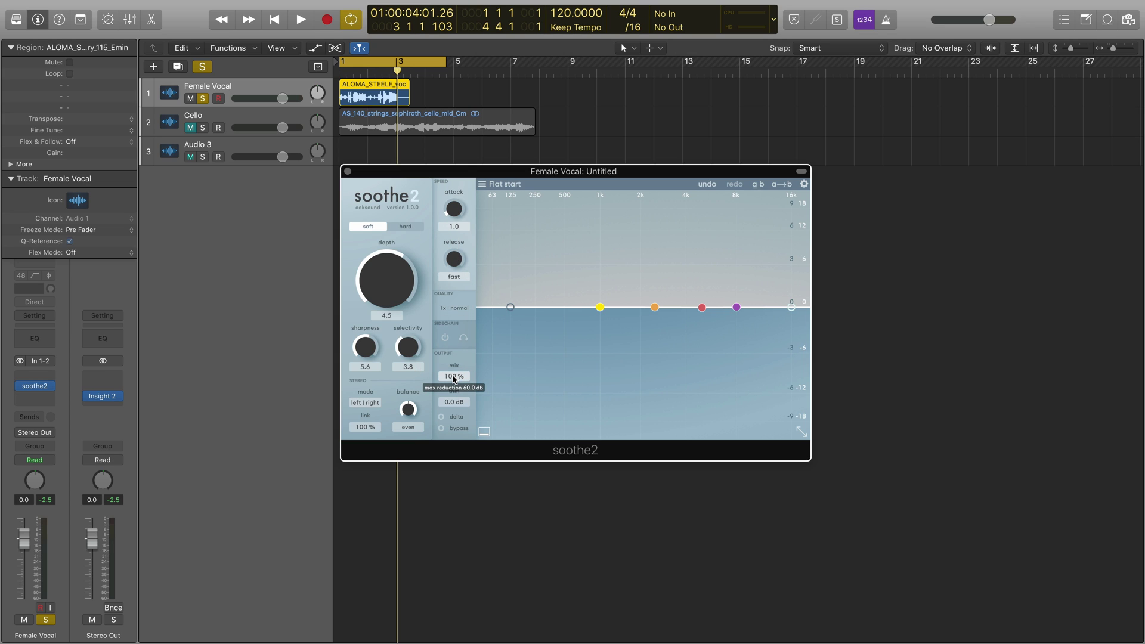
- Lower the mix to 50 %, return it to 100 %, and disable the tooltips again in soothe2's settings
left_click_drag(454, 378, 455, 448)
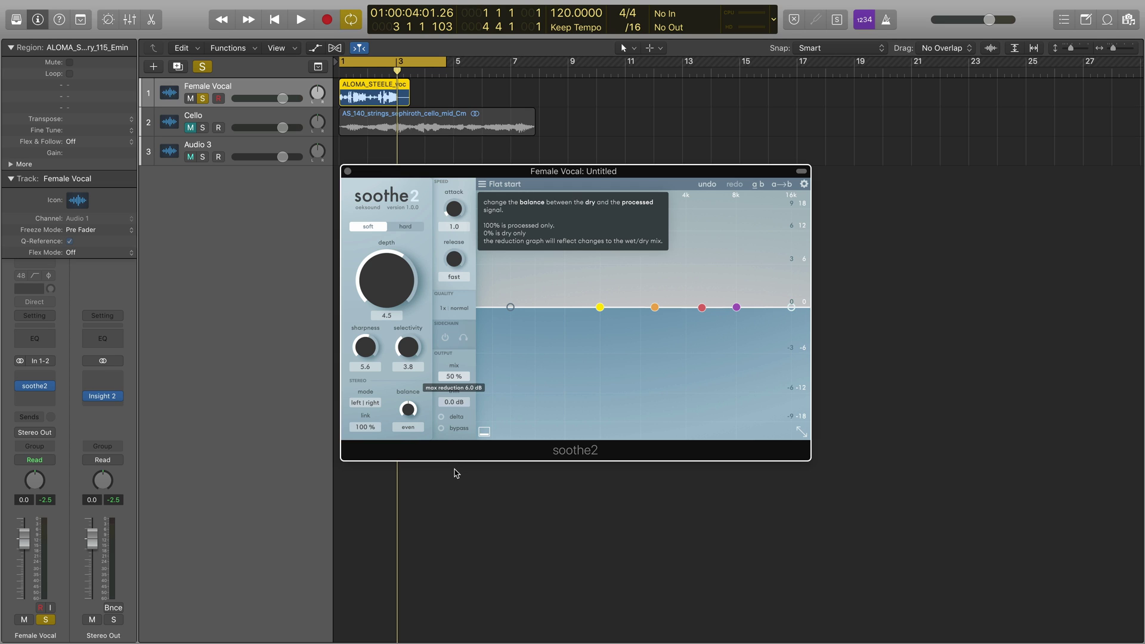
left_click_drag(453, 448, 447, 349)
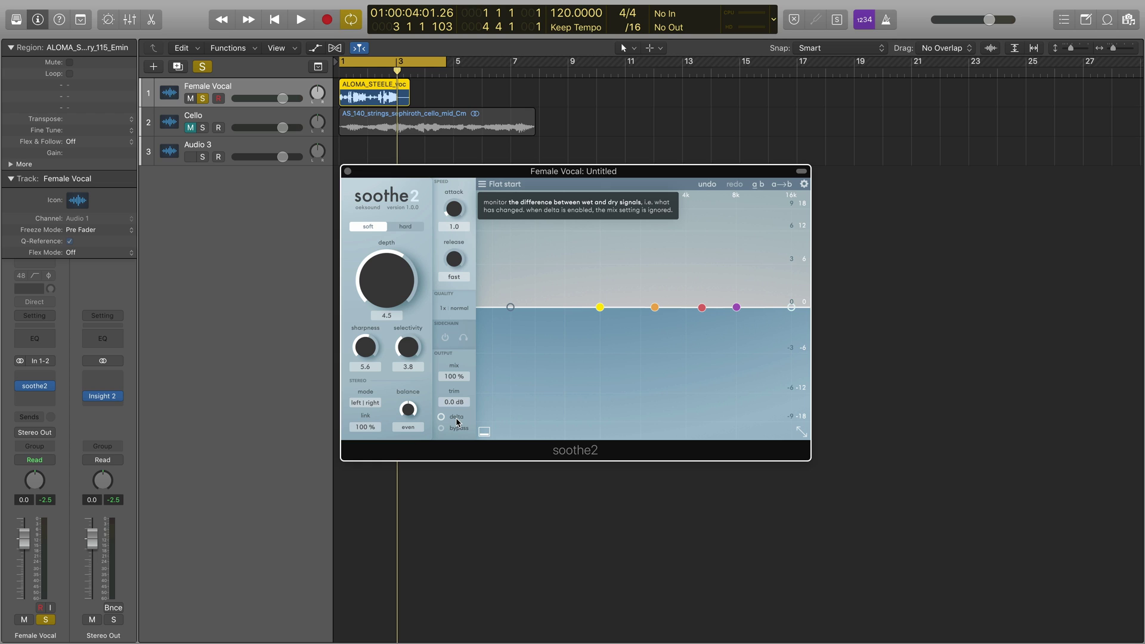
left_click(804, 184)
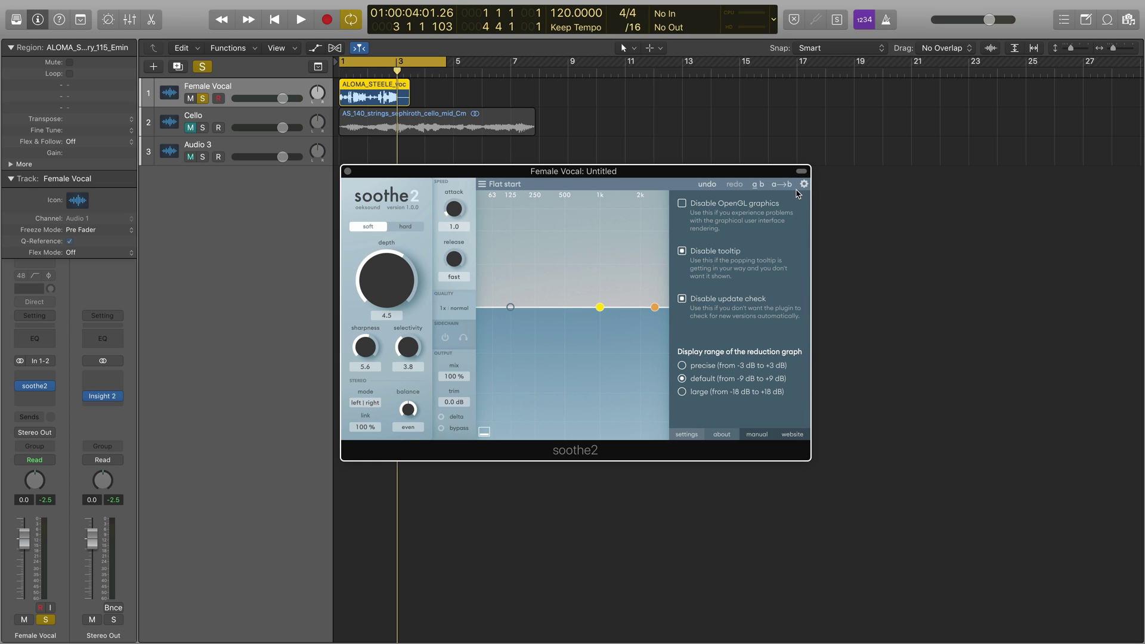
left_click(803, 184)
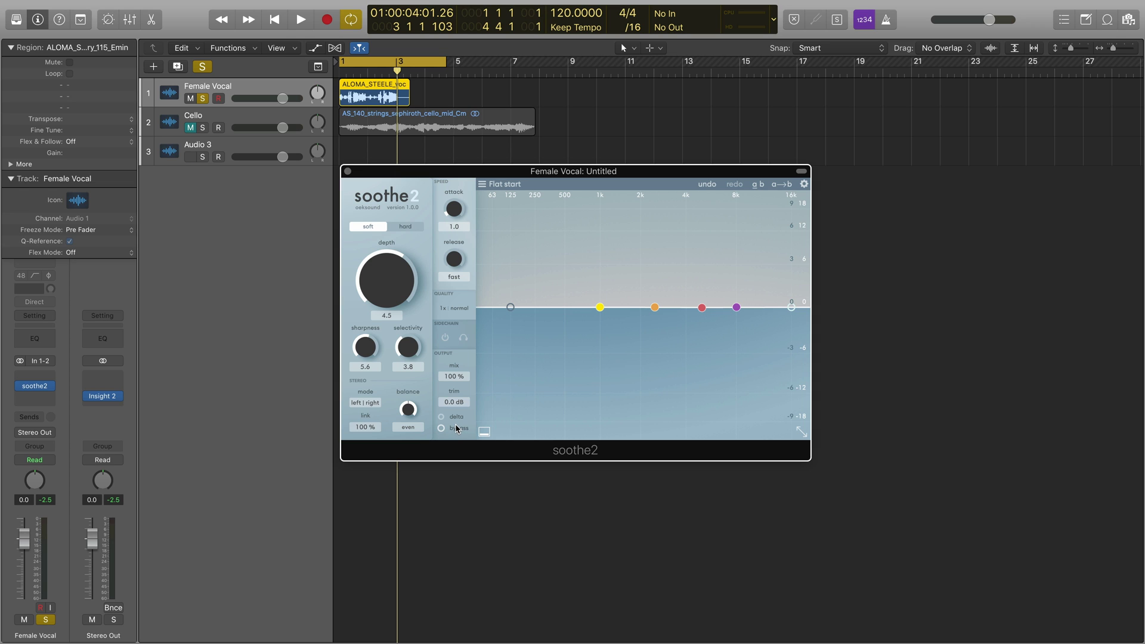
- Play the vocal briefly with soothe2 bypassed, and load the Don't Give Up user preset with bypass off
key("space")
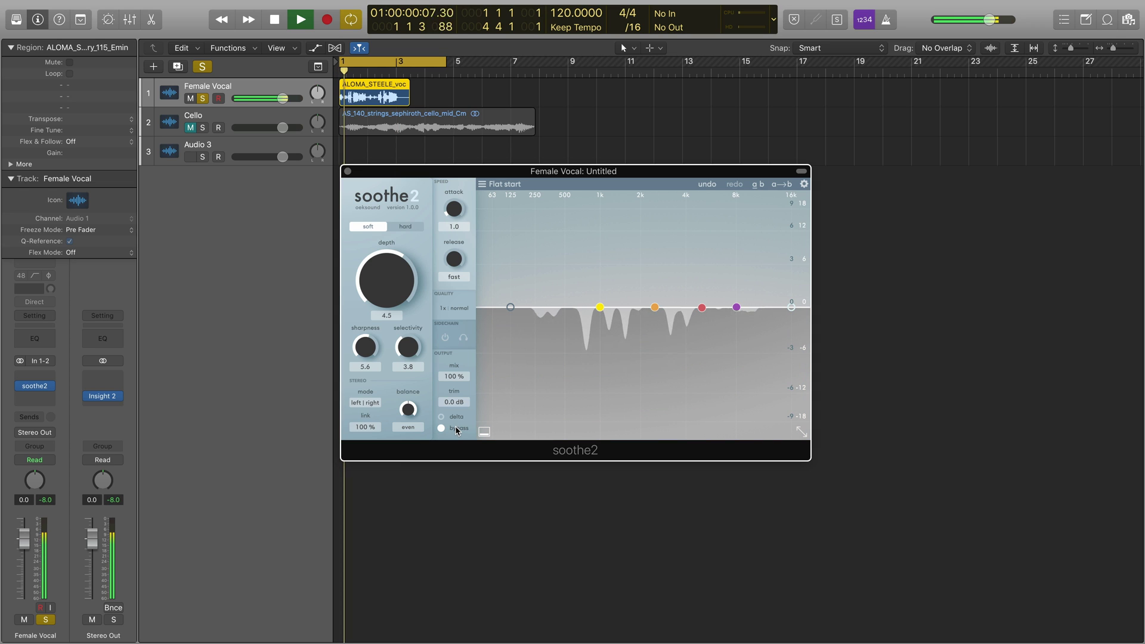
left_click(504, 184)
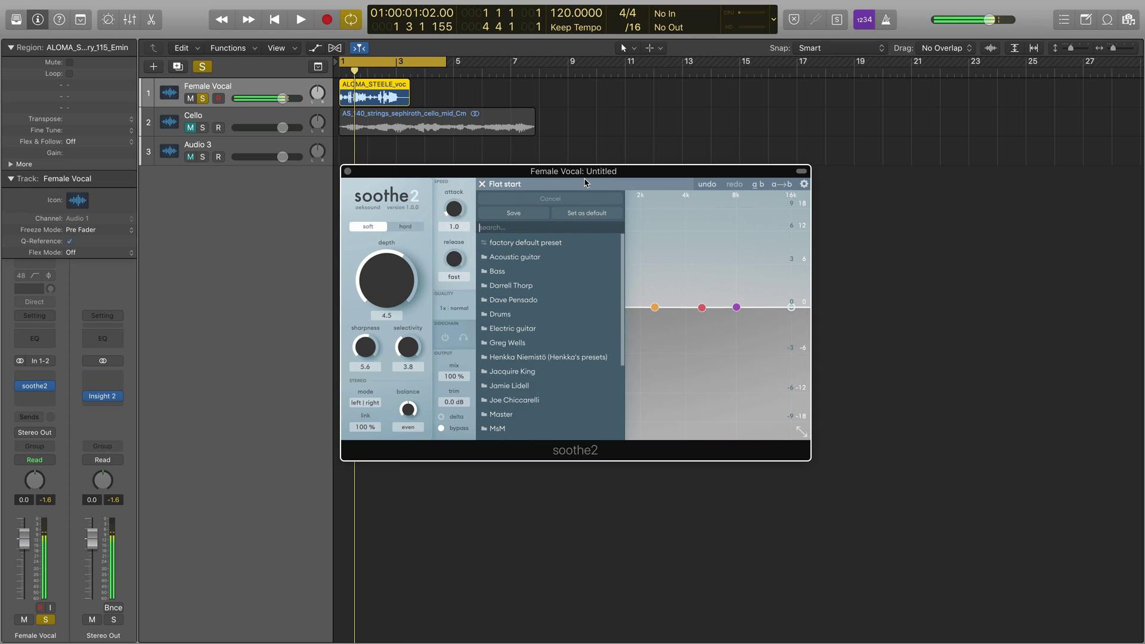
scroll(548, 357, "down", 5)
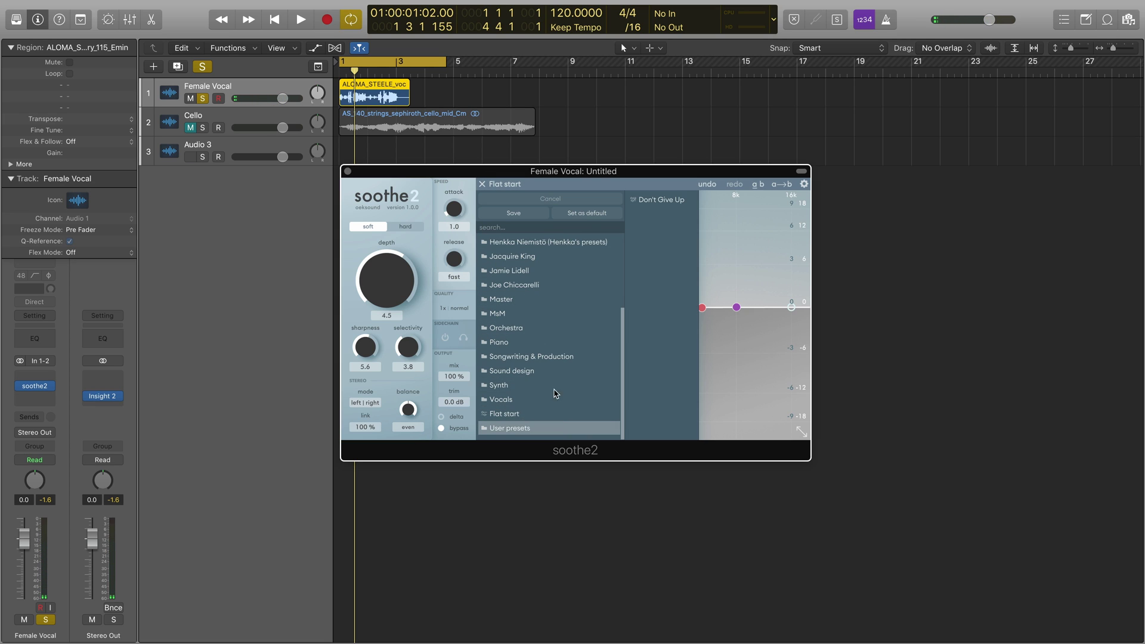
left_click(561, 428)
left_click(656, 200)
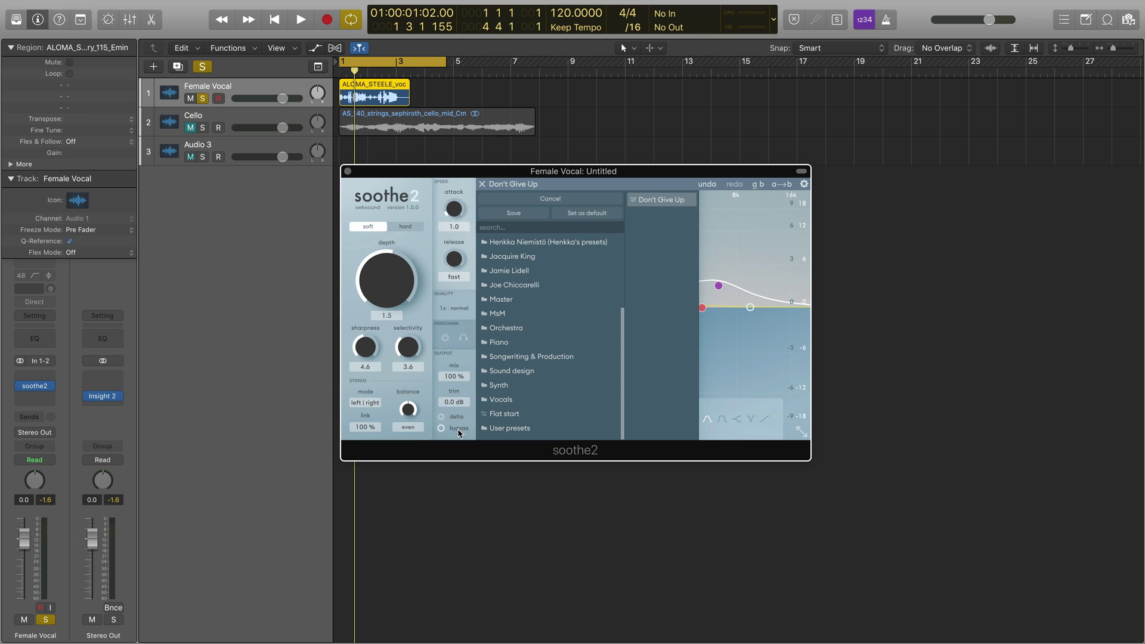
left_click(767, 401)
- Play the vocal with the Don't Give Up preset active and once more with soothe2 bypassed to compare them
key("space")
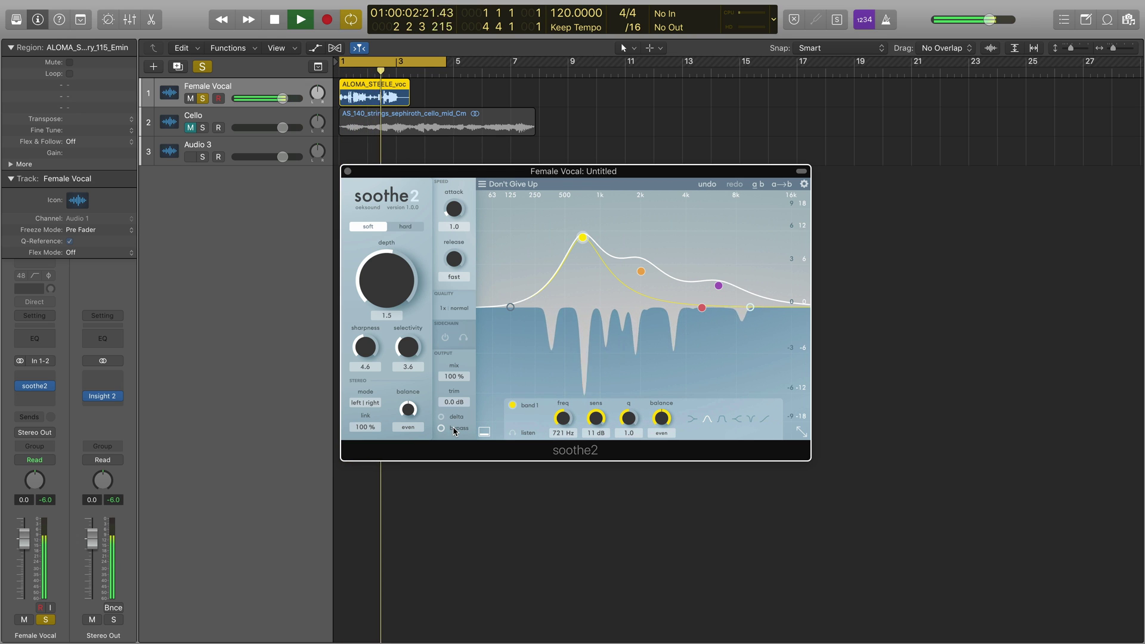
key("space")
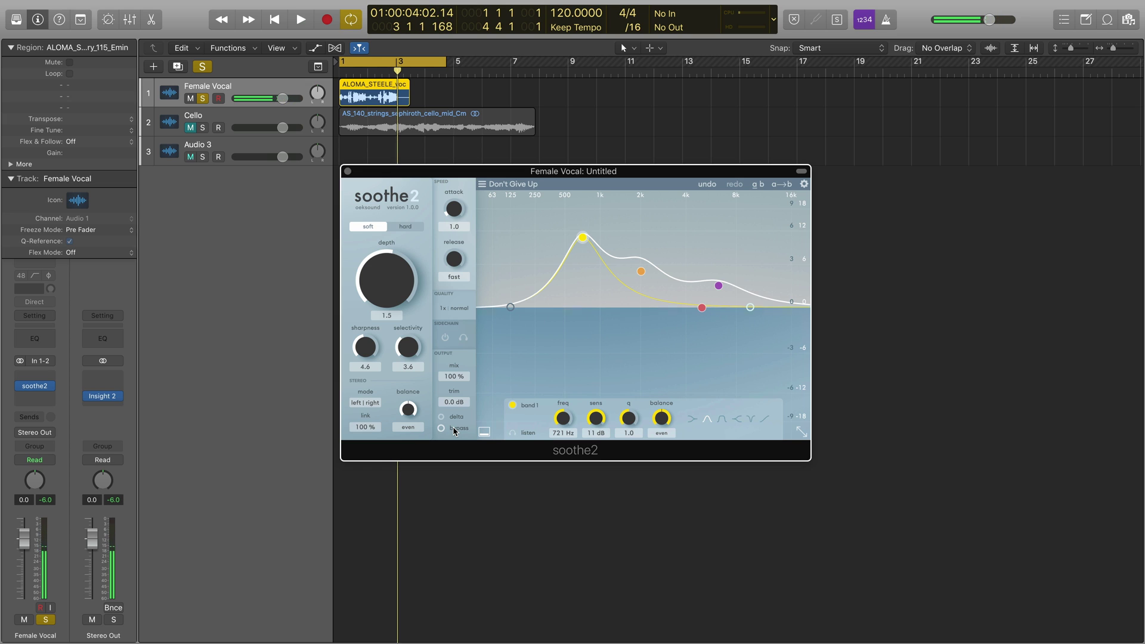
left_click(454, 430)
key("space")
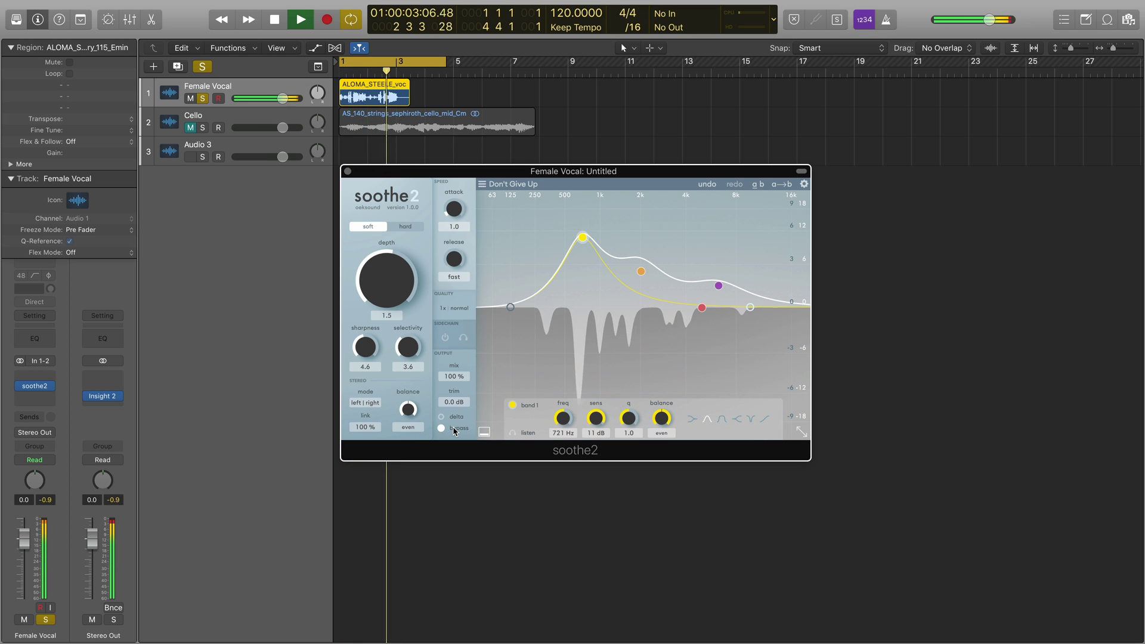
key("space")
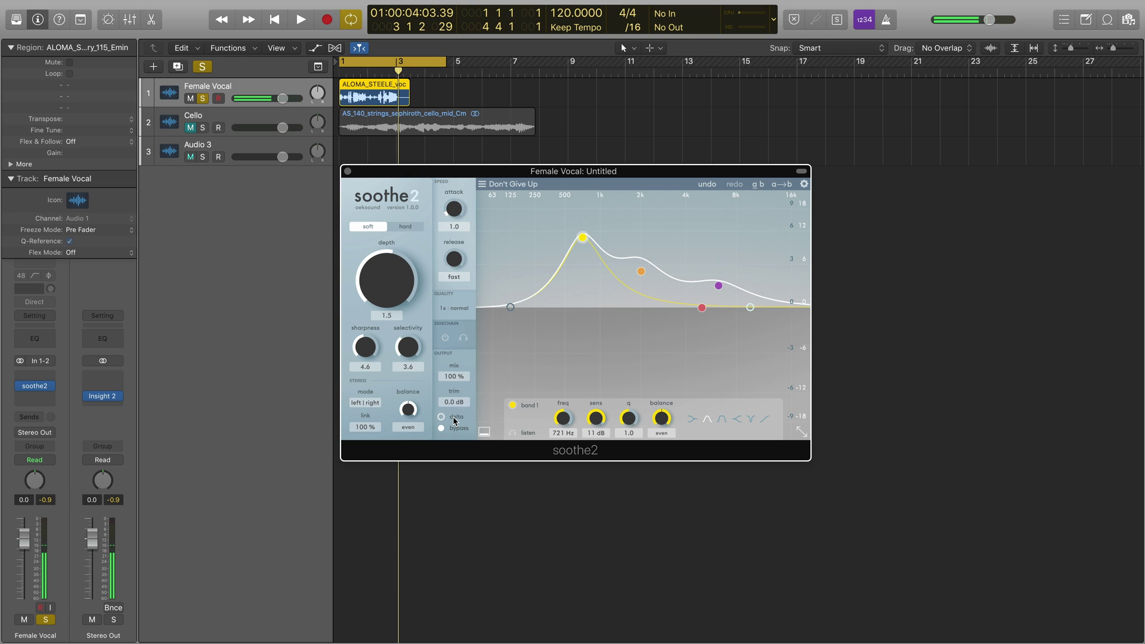
- Turn bypass off, listen to only the removed signal with delta enabled, and stop playback with delta off again
left_click(455, 433)
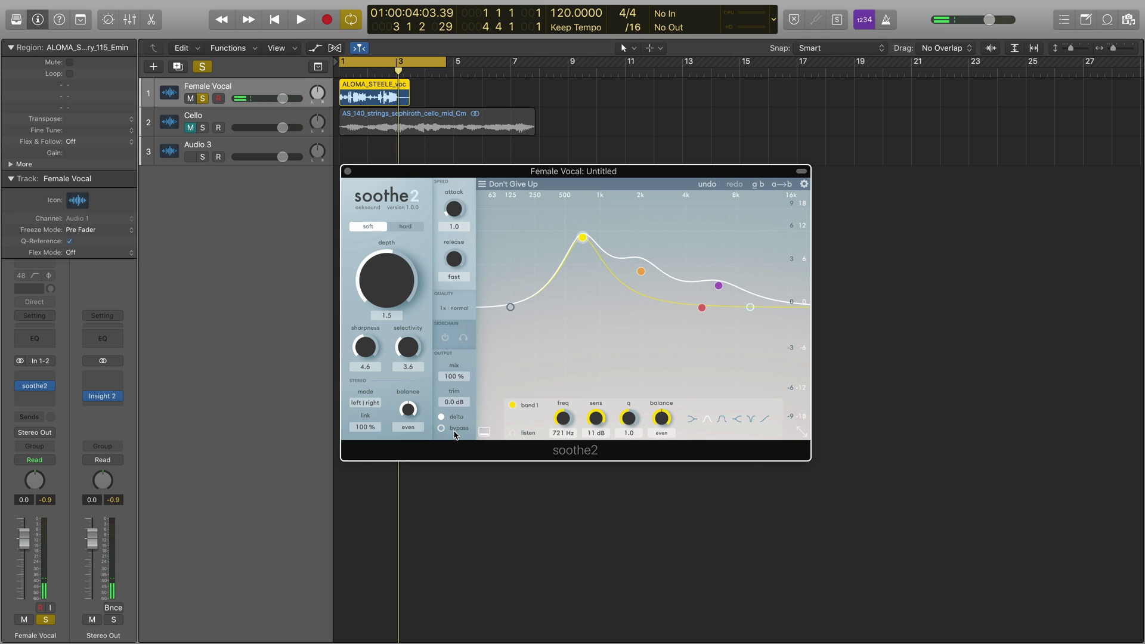
key("space")
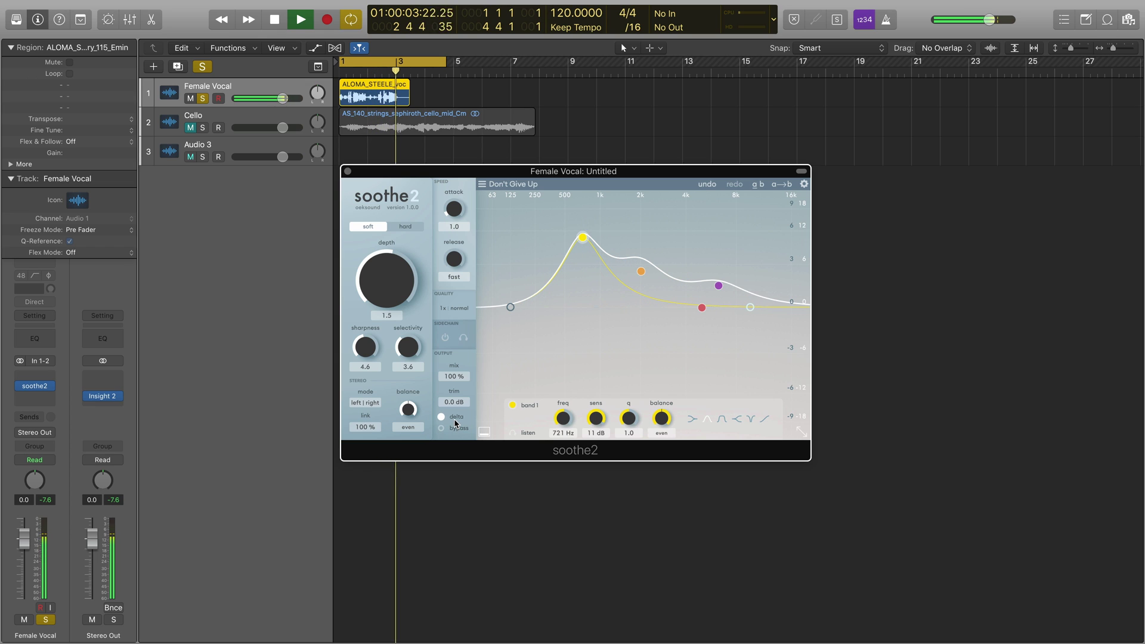
key("space")
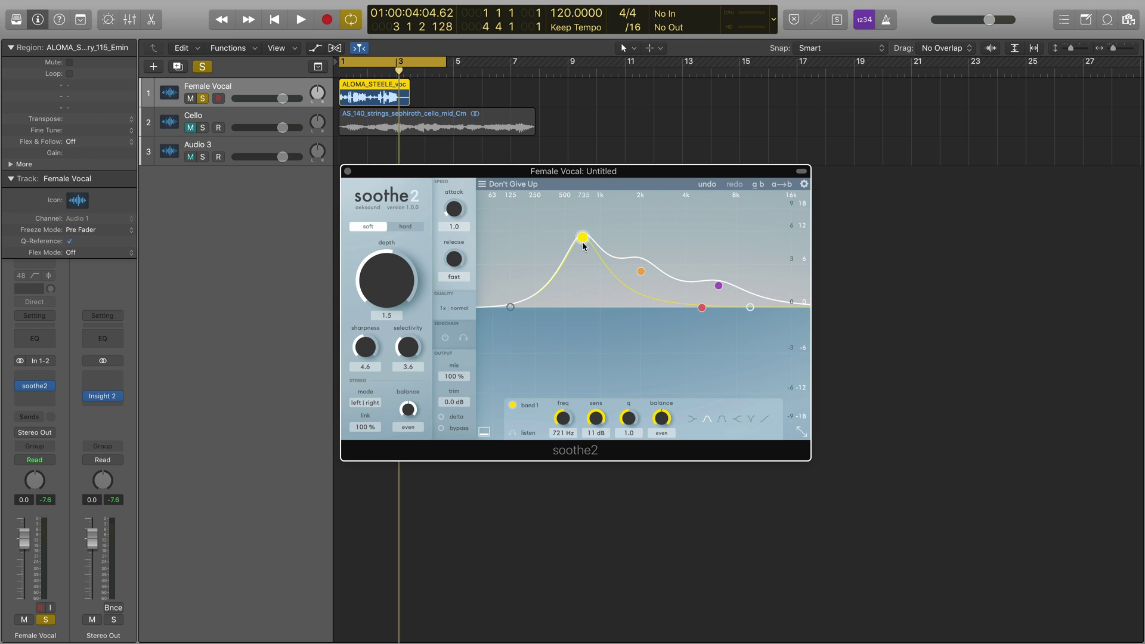
- Load the Flat start preset again and close the preset browser
left_click(495, 184)
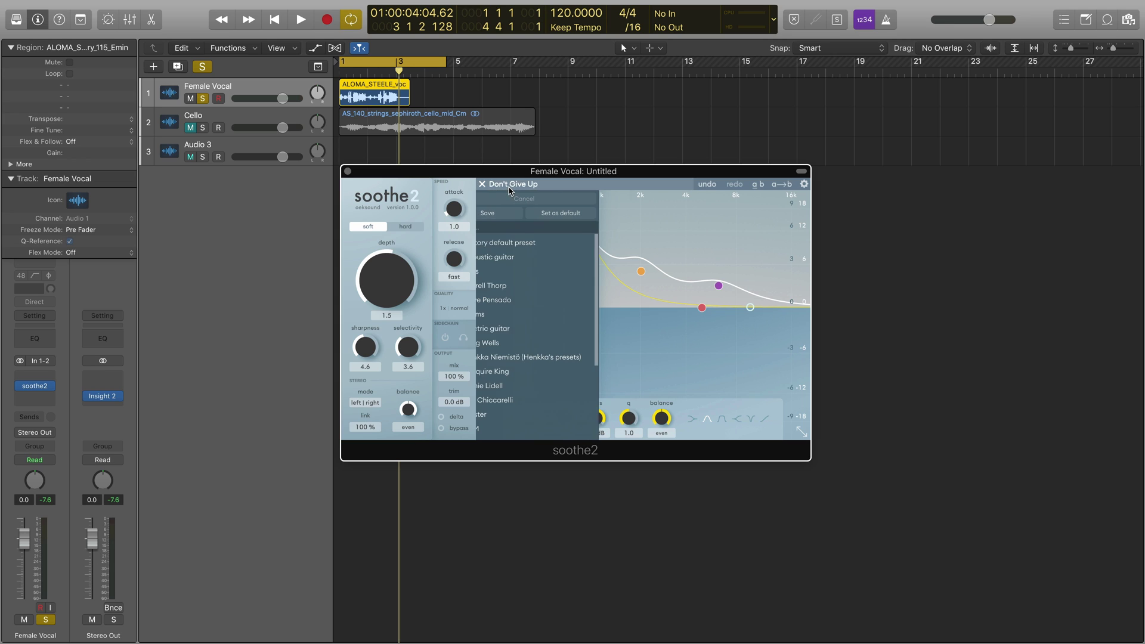
scroll(537, 357, "down", 5)
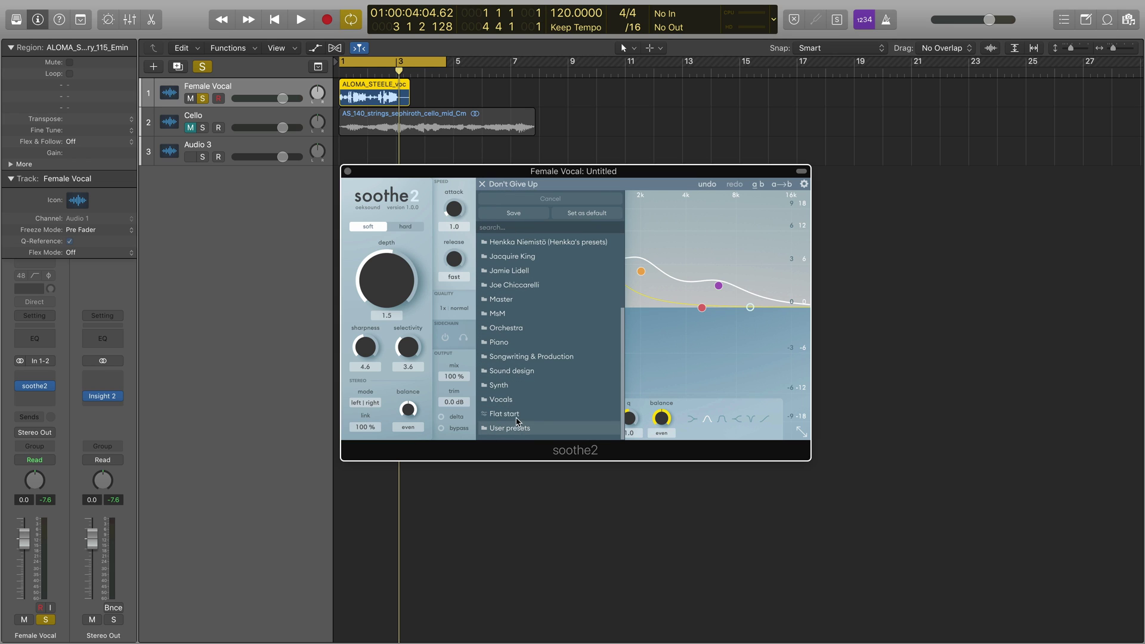
left_click(504, 413)
left_click(391, 225)
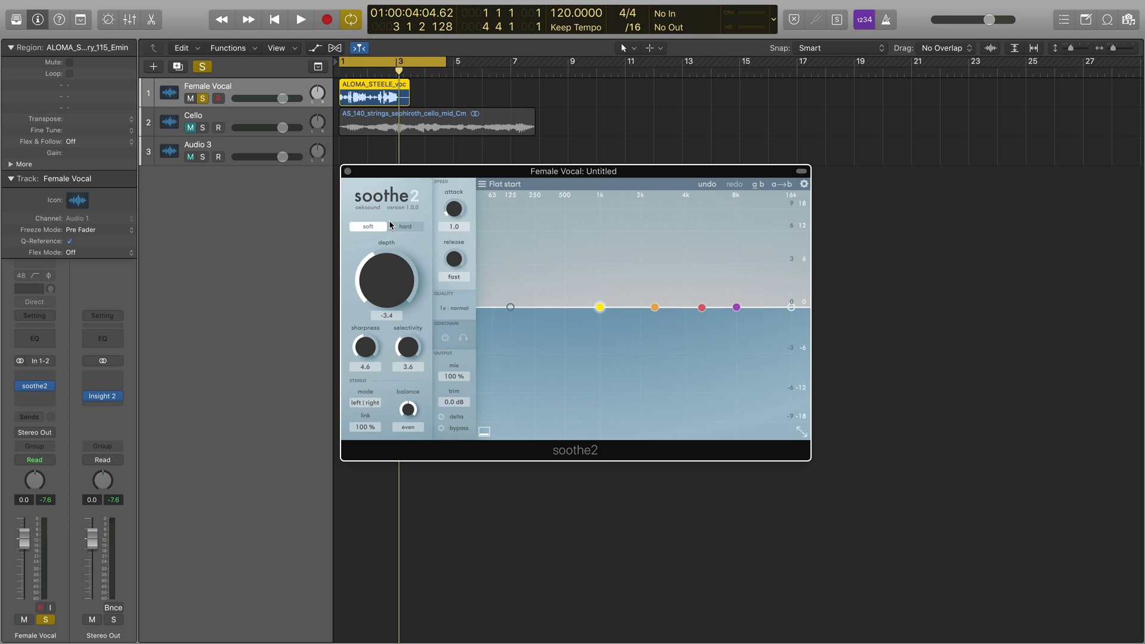
- Set the depth to 1.6 and raise band 1 to 6.8 dB sensitivity at 886 Hz
left_click_drag(391, 279, 393, 255)
left_click_drag(599, 307, 594, 258)
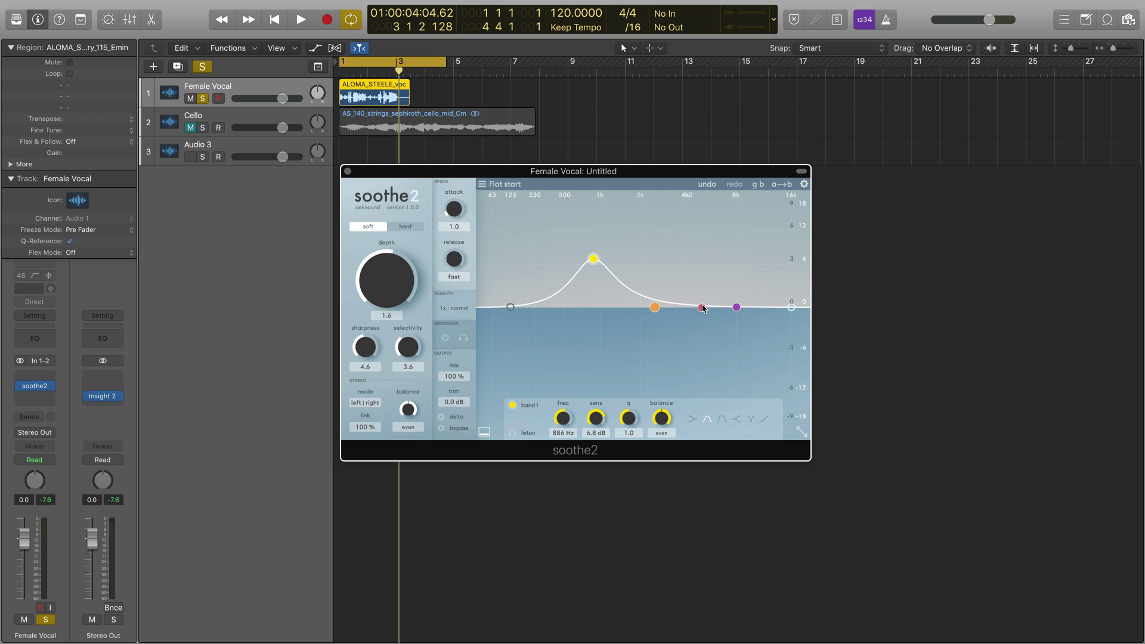
- Move band 1 to 380 Hz at 6.6 dB sensitivity, try the band shelf shape on it, and return it to bell
left_click_drag(593, 258, 537, 268)
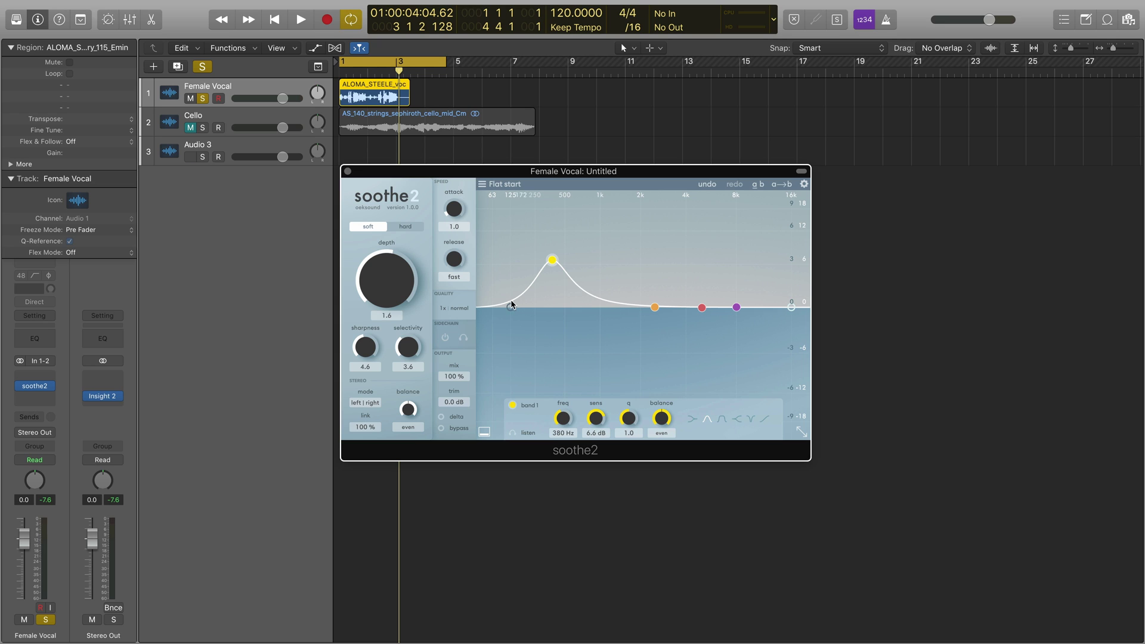
left_click(735, 420)
left_click(722, 420)
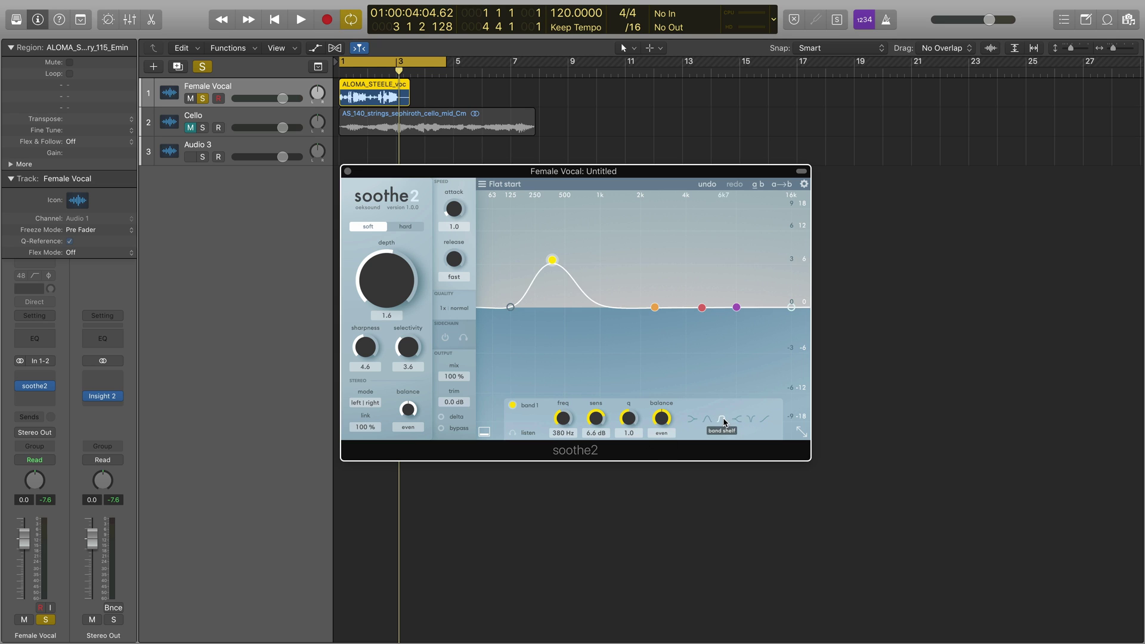
left_click(706, 421)
left_click(707, 422)
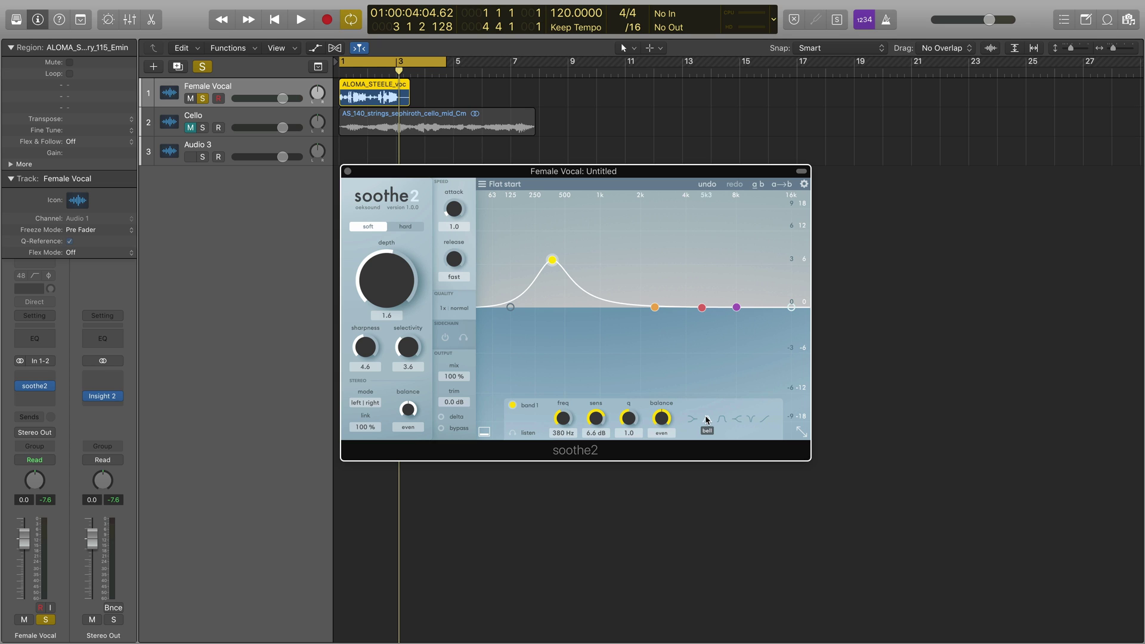
- Lower band 1 to 0.2 dB at 446 Hz, raise it to 5.7 dB at 476 Hz, and audition the vocal
left_click_drag(552, 267, 557, 309)
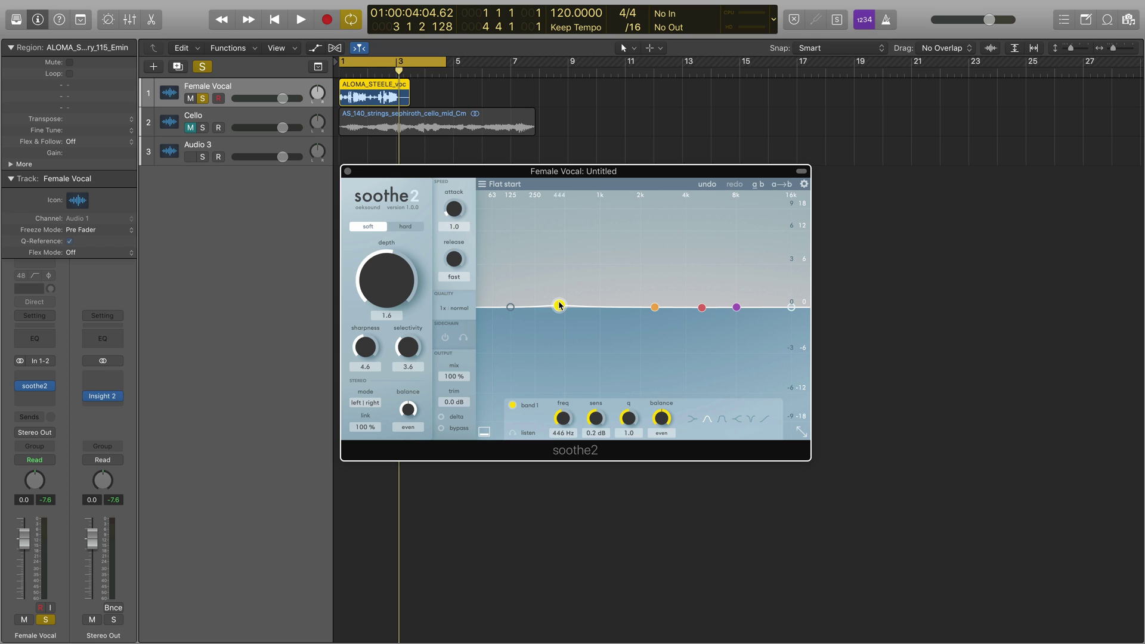
left_click_drag(558, 303, 563, 265)
key("space")
key("space")
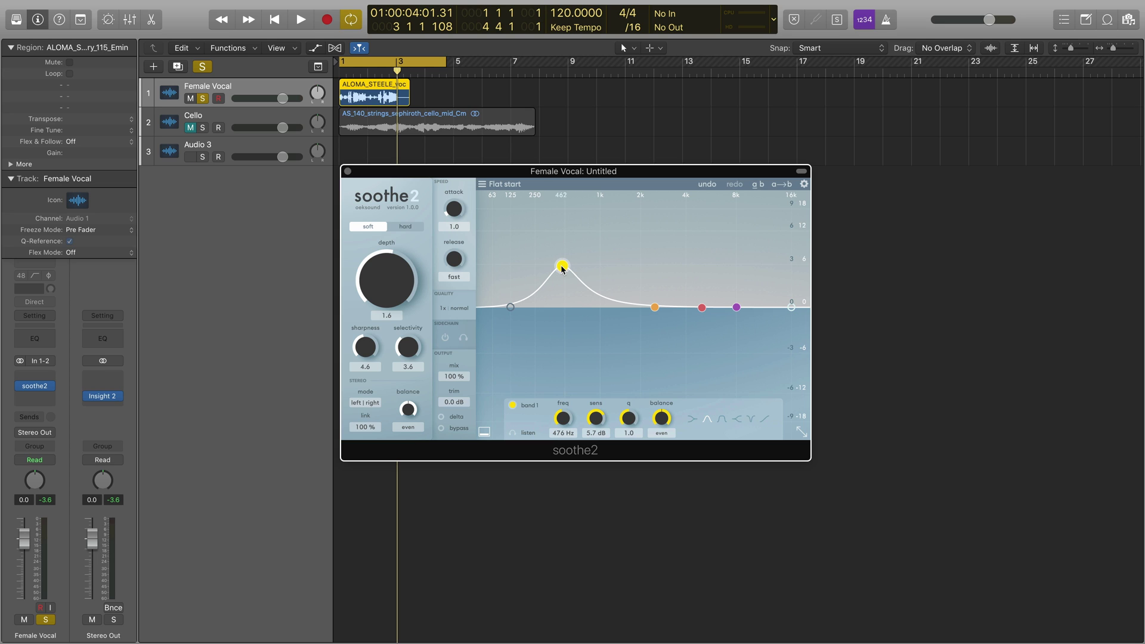
- Audition band 1 alone with listen on while moving it from 464 Hz at 8.9 dB to 350 Hz at 12 dB, and replay with listen off
left_click_drag(563, 266, 561, 247)
left_click(512, 433)
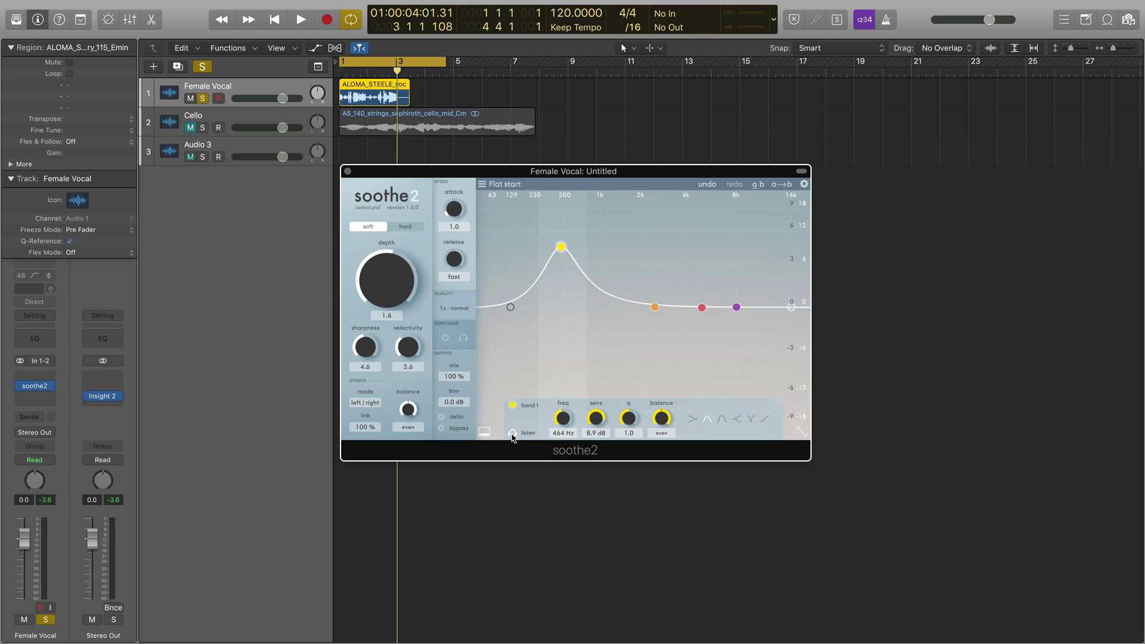
key("space")
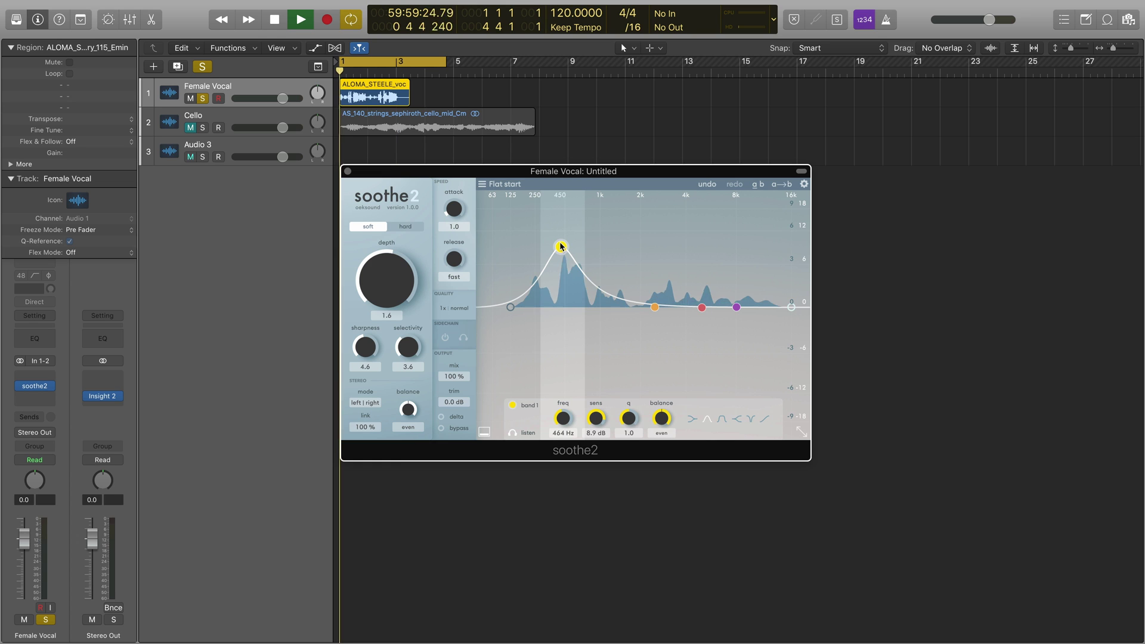
left_click_drag(560, 245, 549, 216)
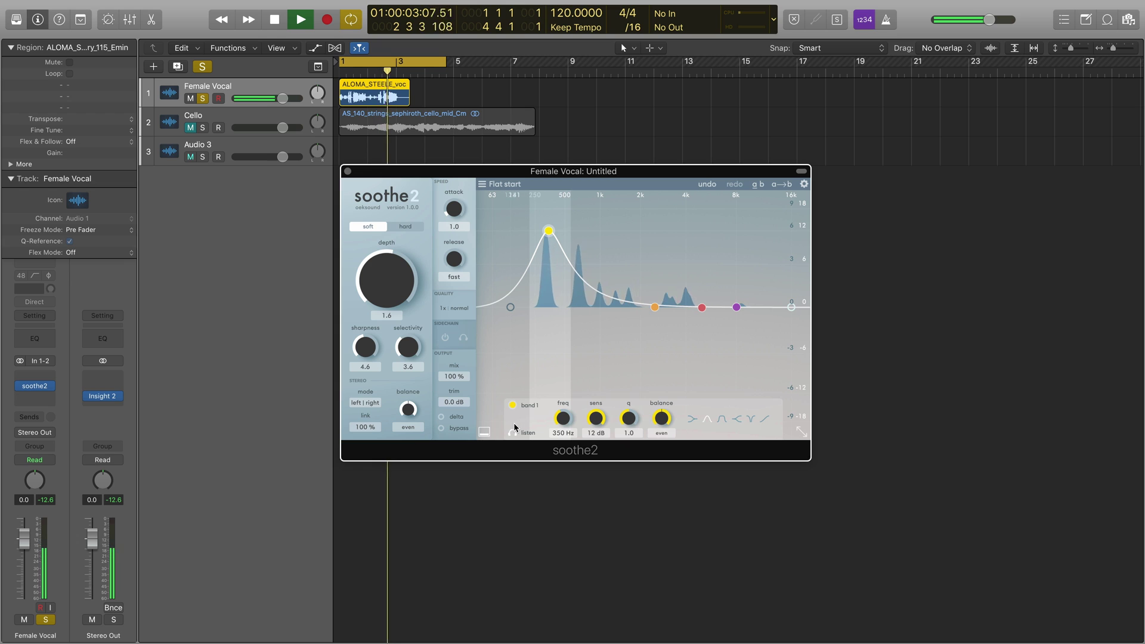
key("space")
key("space")
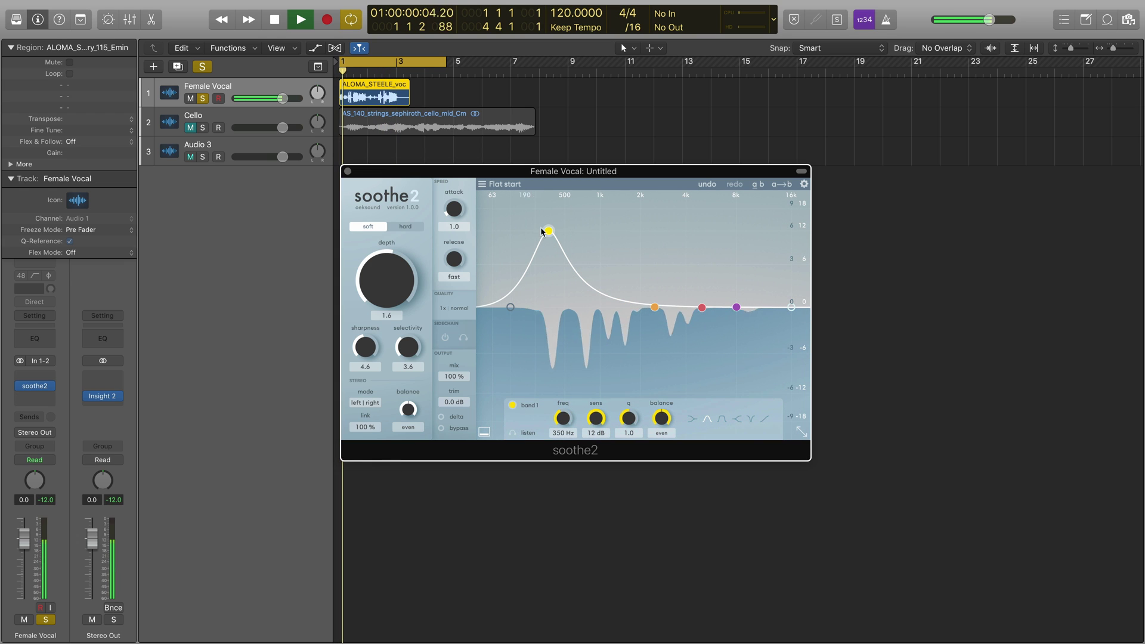
- Flatten band 1 and move it to 251 Hz during playback, stop with listen off, and set the low cut to 20 Hz
left_click_drag(548, 231, 557, 307)
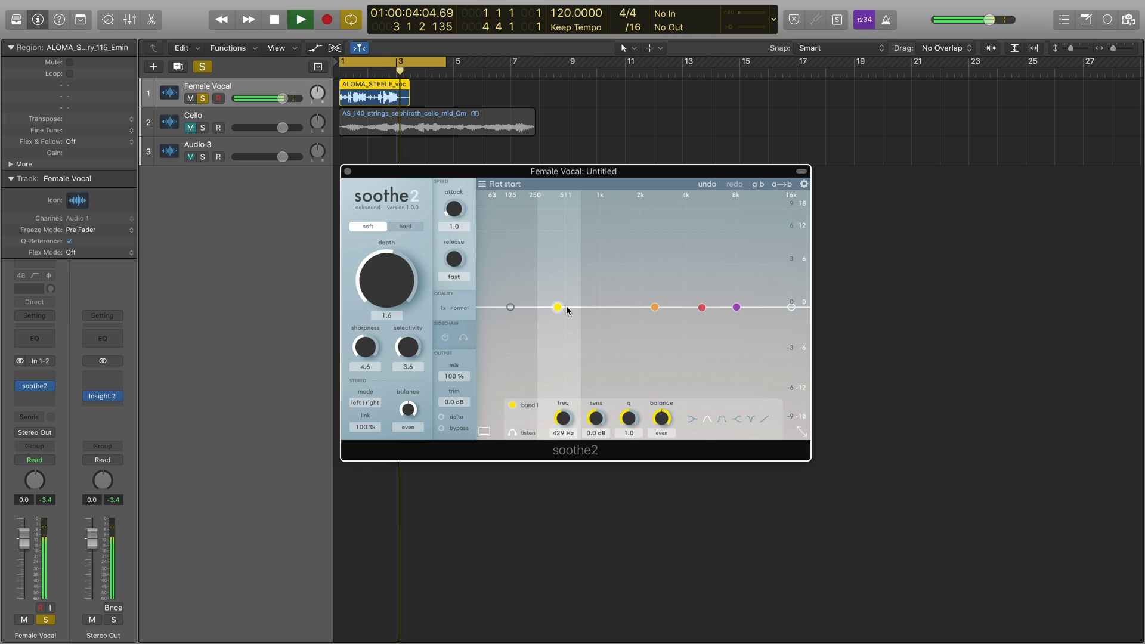
mouse_move(558, 307)
left_mouse_down()
mouse_move(721, 307)
mouse_move(535, 308)
left_mouse_up()
key("space")
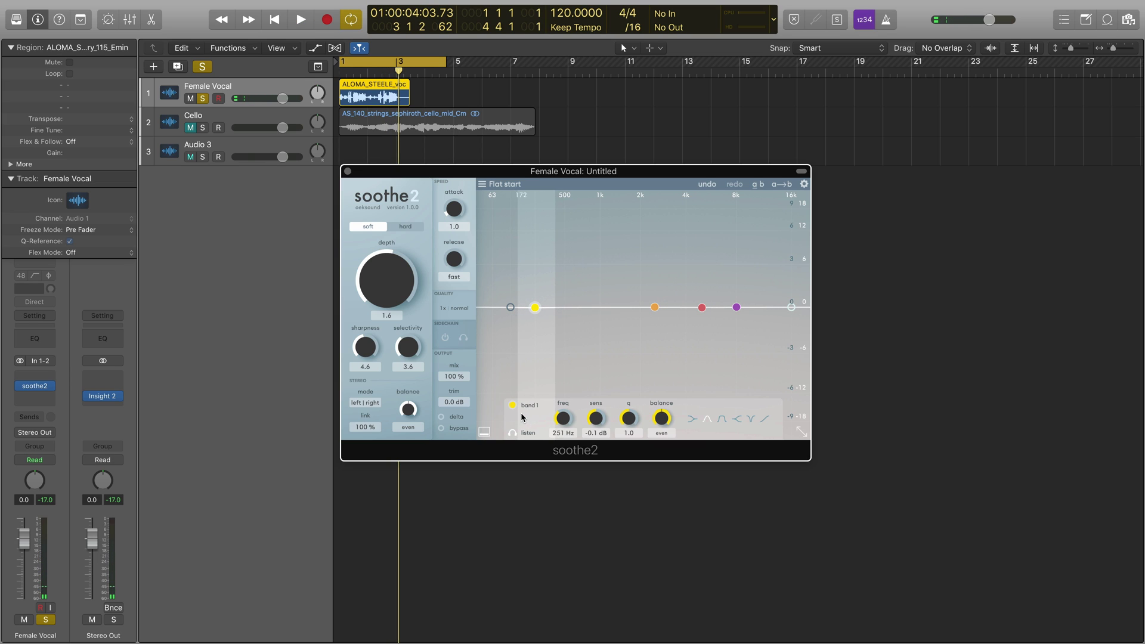
left_click(504, 308)
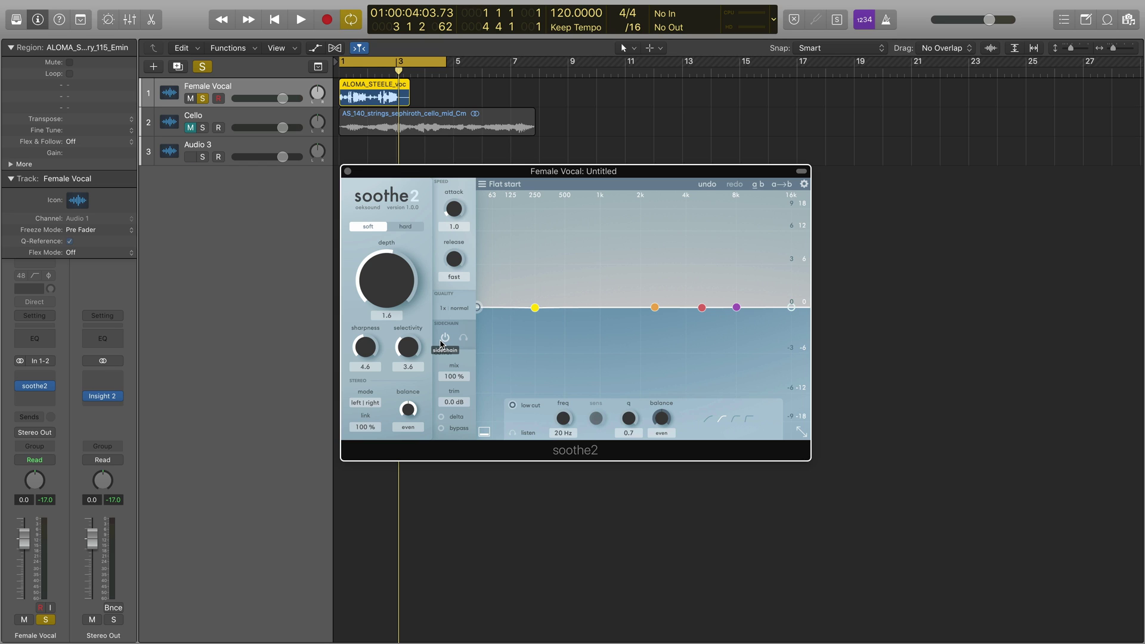
- Close the vocal's soothe2 window, take the Female Vocal track out of solo, and solo and unmute the Cello track
left_click(349, 172)
left_click(204, 99)
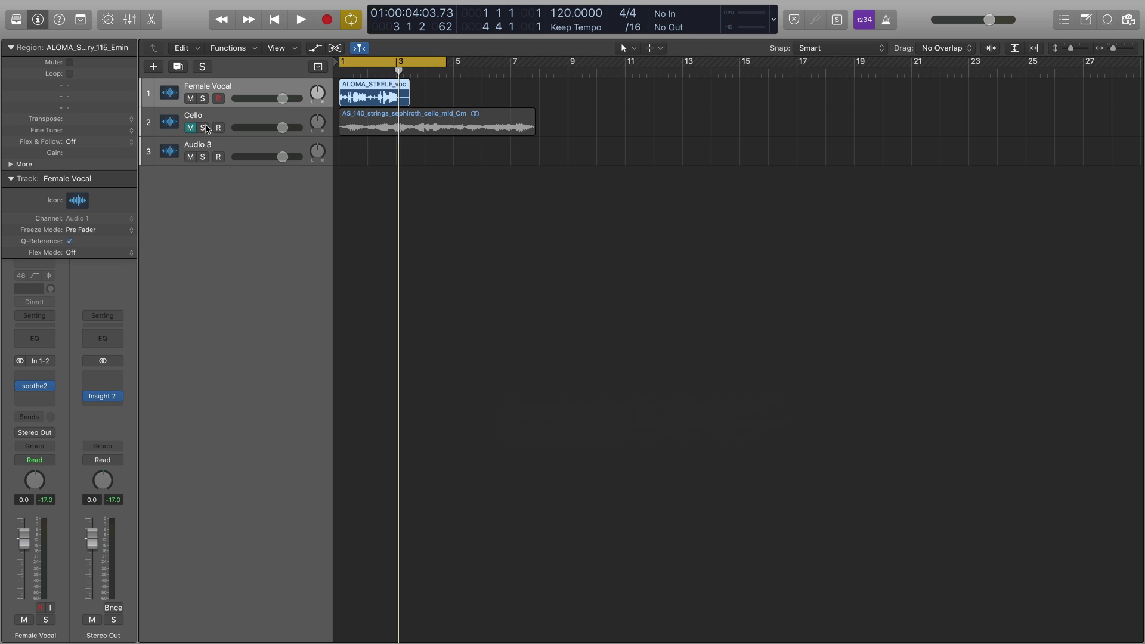
left_click(204, 127)
left_click(191, 128)
left_click(191, 128)
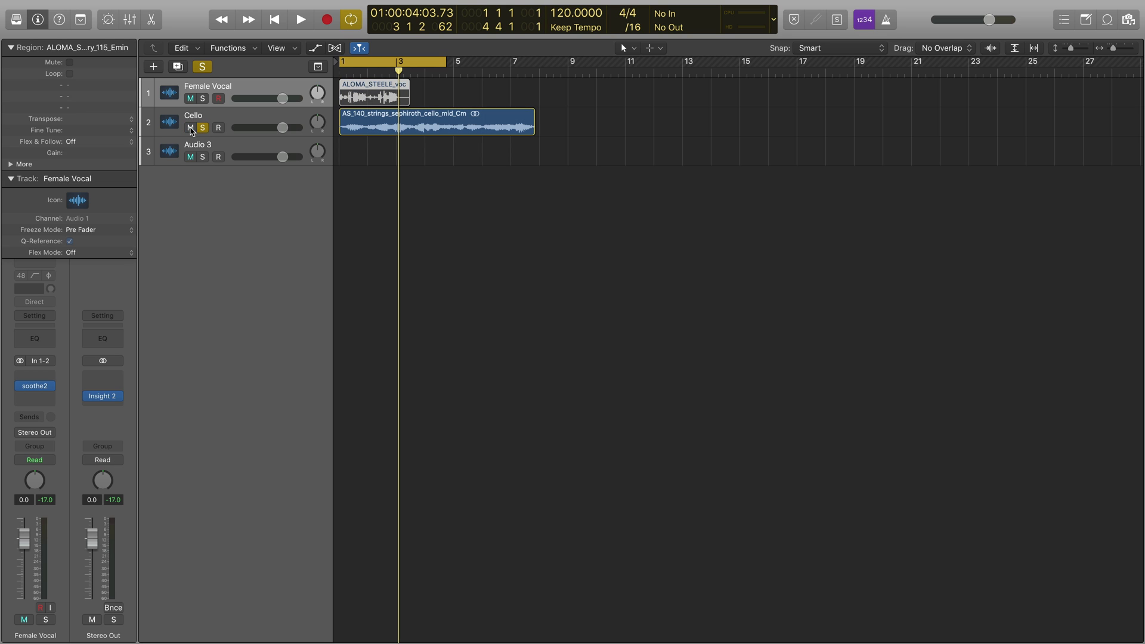
- Select the Cello track, open its soothe2 insert, and place the plug-in window over the empty arrange area
left_click(232, 122)
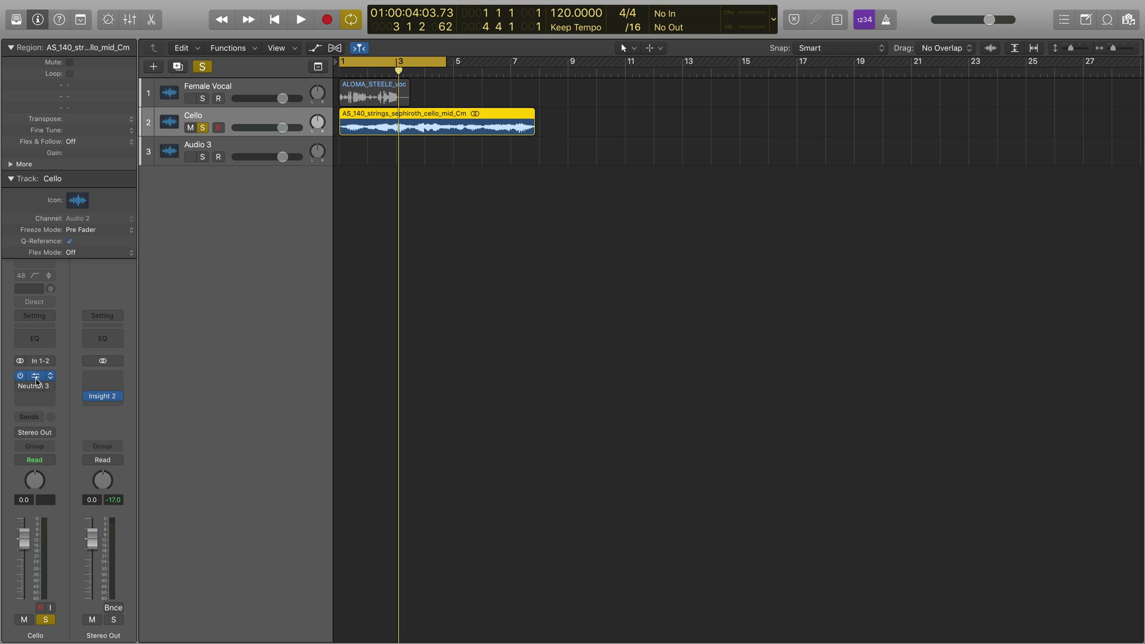
left_click(36, 380)
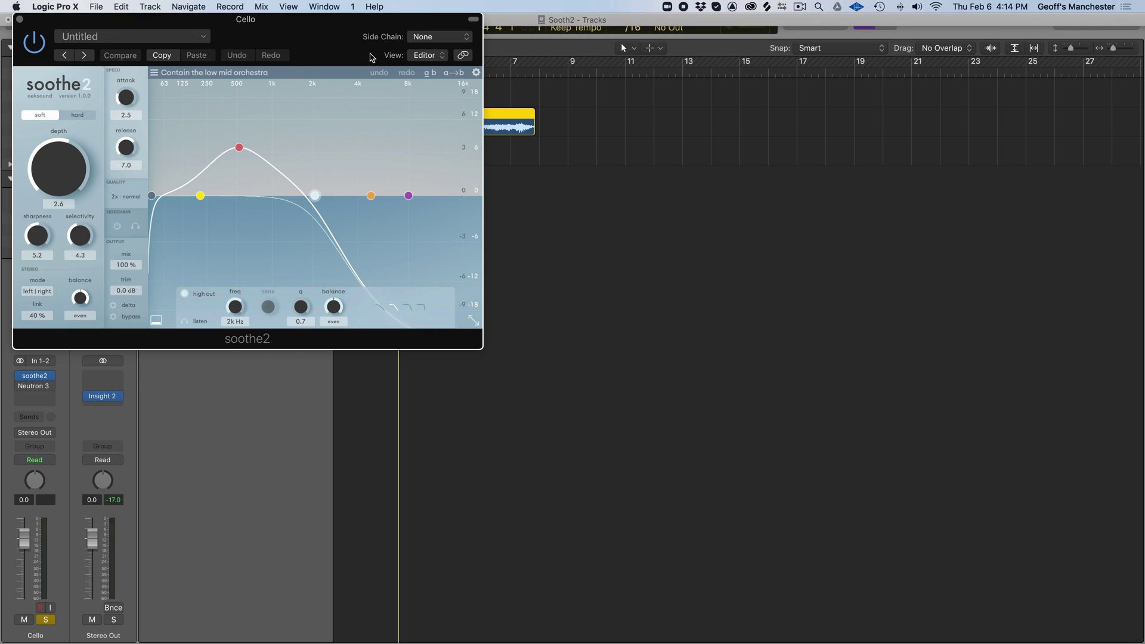
left_click_drag(370, 58, 729, 185)
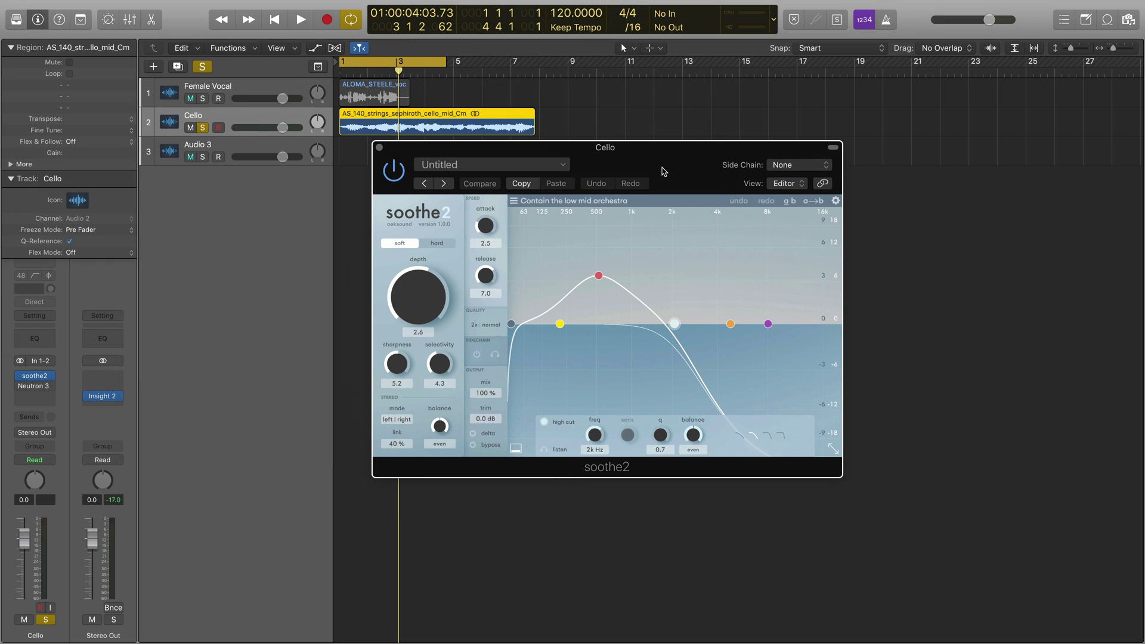
- Load the Contain the low mid orchestra preset from the Orchestra folder
left_click(588, 202)
scroll(578, 371, "down", 2)
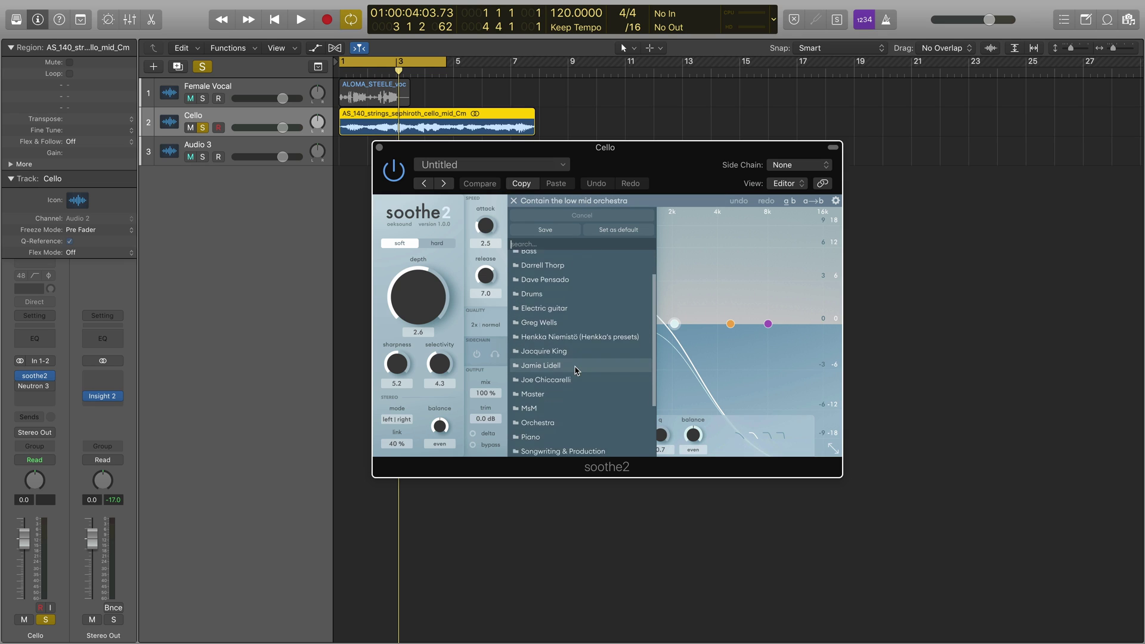
scroll(577, 370, "down", 3)
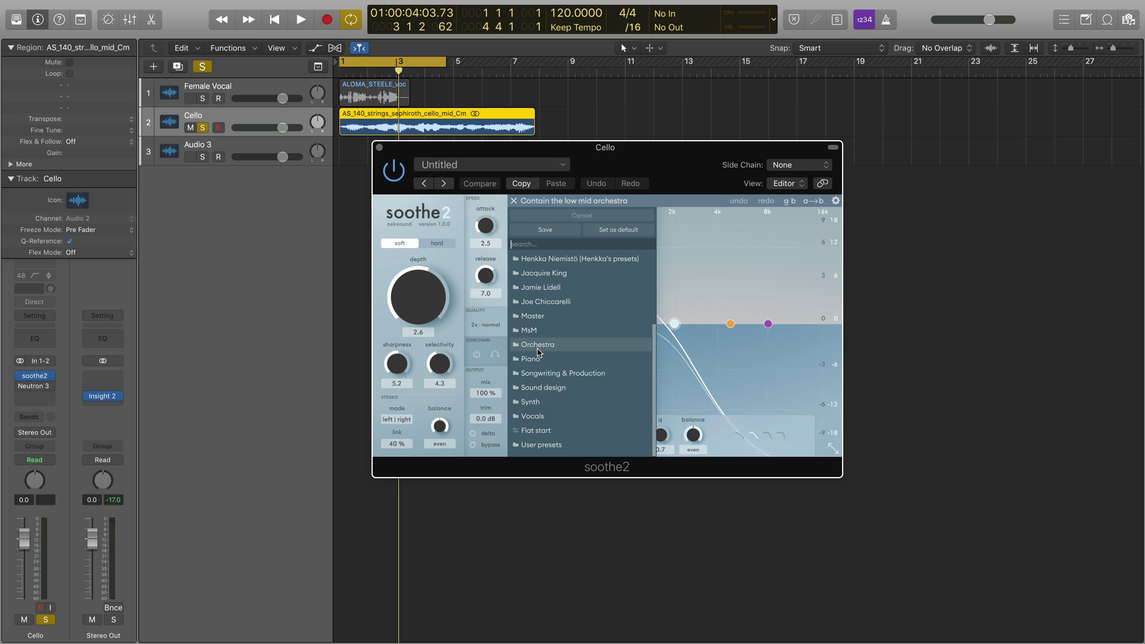
mouse_move(539, 352)
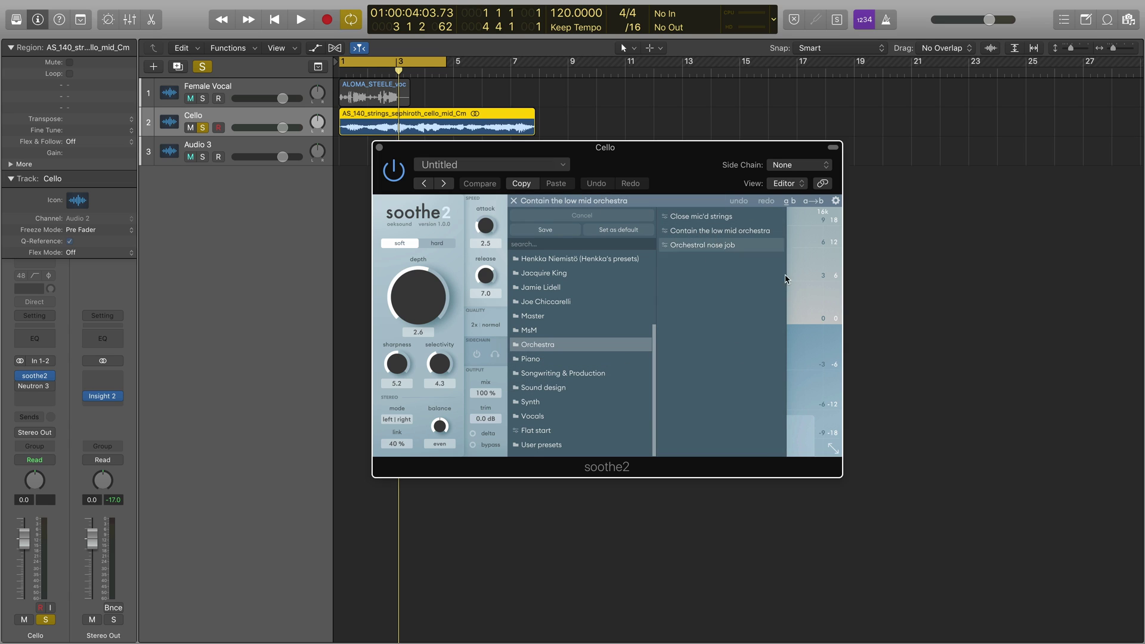
left_click(731, 232)
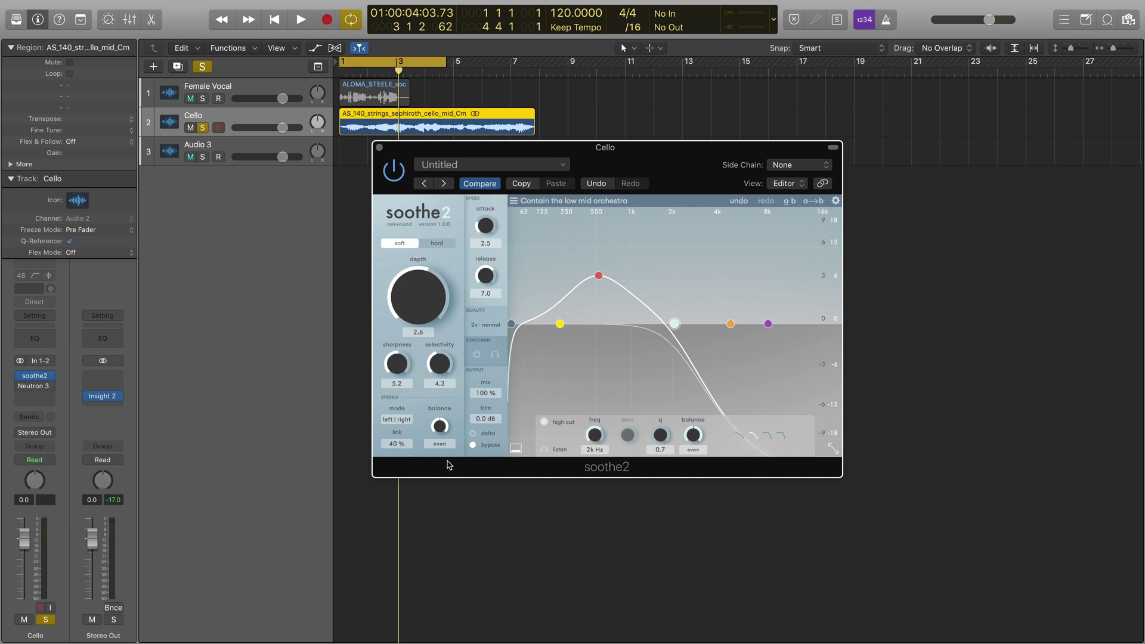
- Play the cello with soothe2 bypassed and cycle mode off, and stop playback
key("space")
key("c")
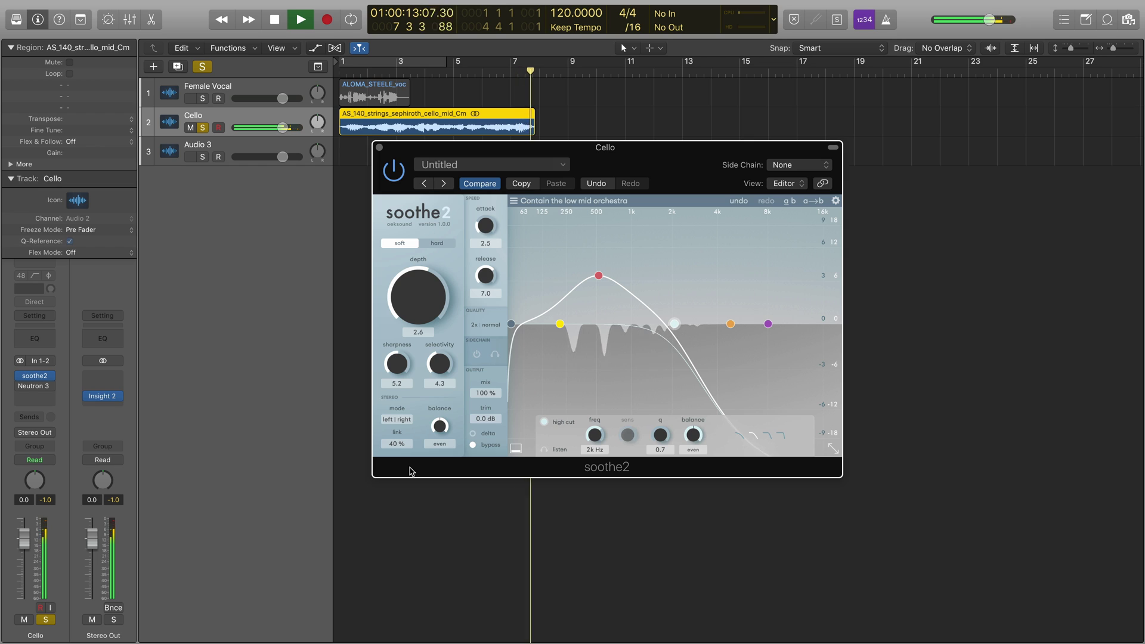
key("space")
- Open Insight 2 on Stereo Out beside soothe2 and play the bypassed cello from the start to view its spectrogram
left_click(103, 396)
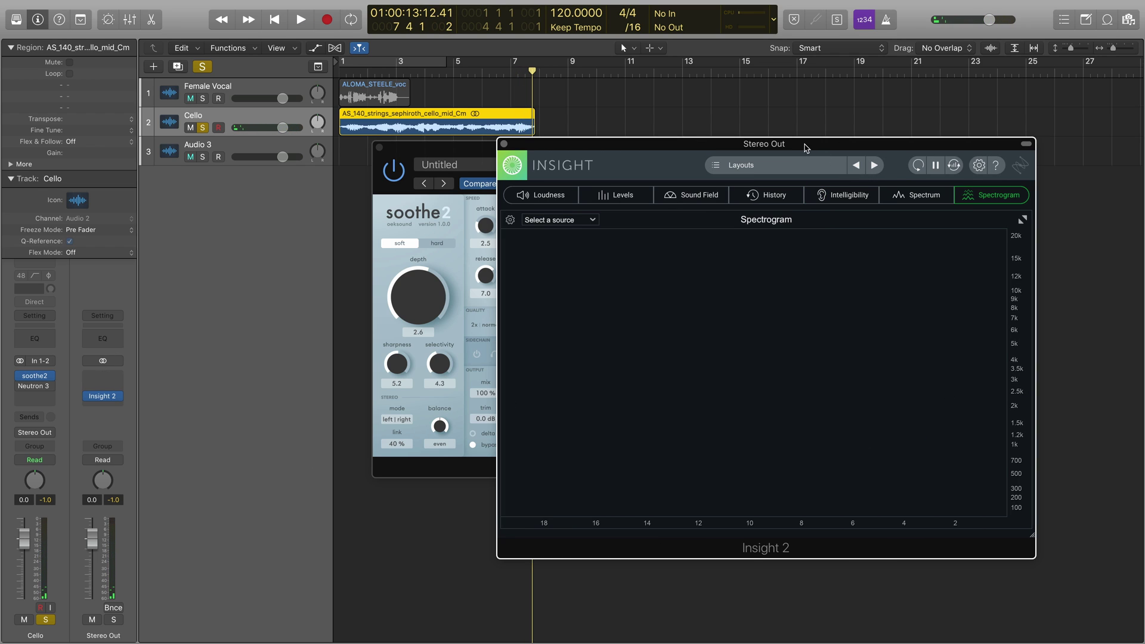
left_click_drag(451, 149, 113, 151)
key("space")
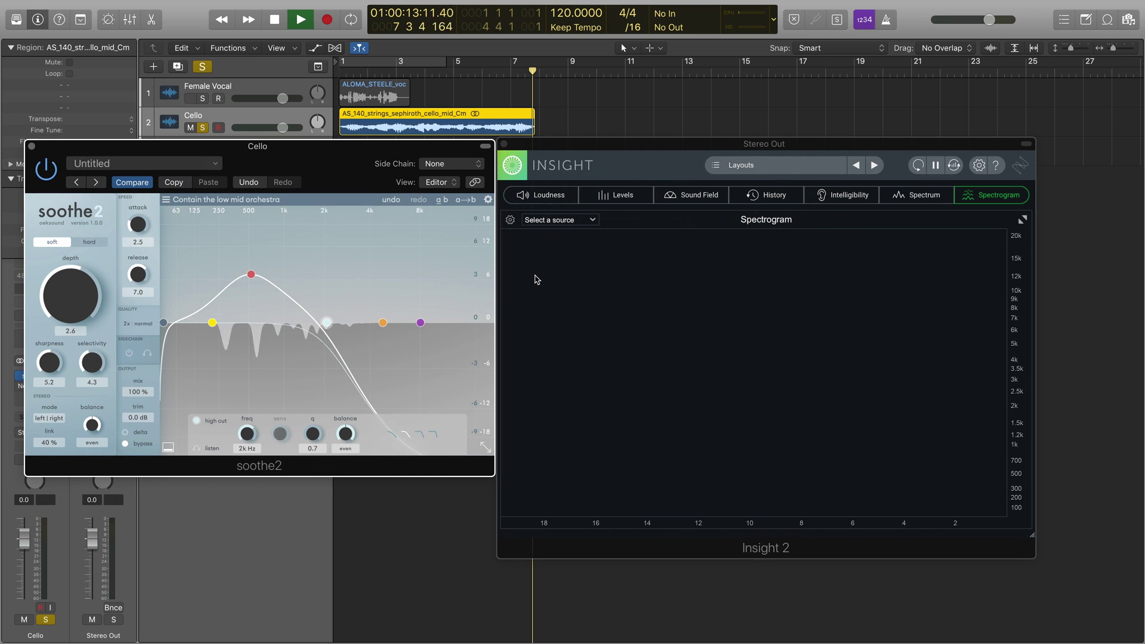
key("Return")
key("space")
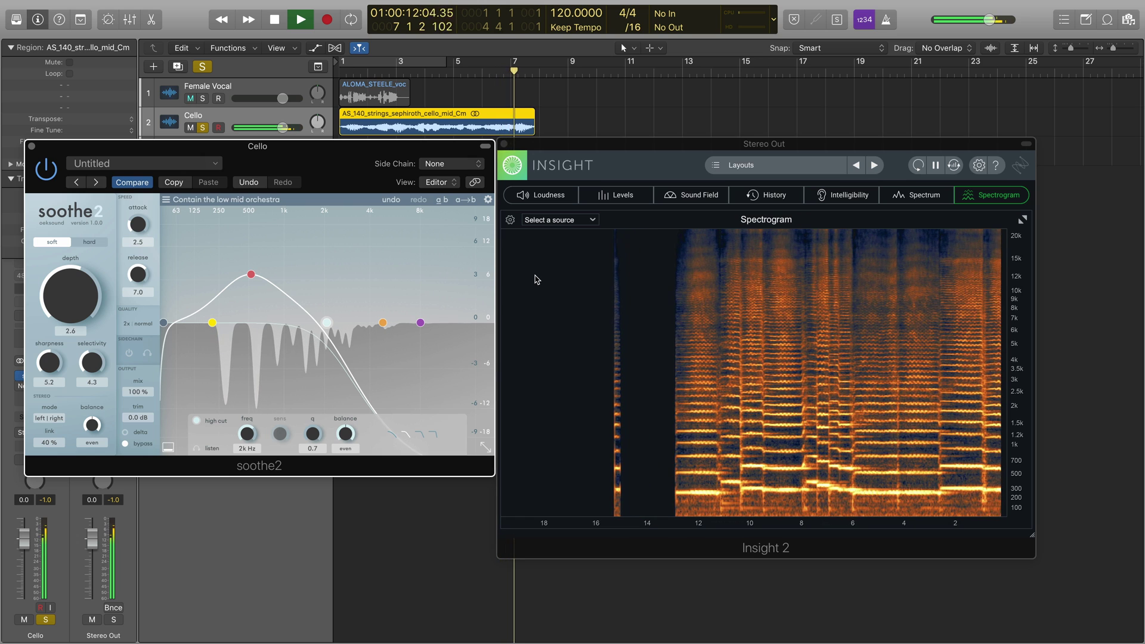
key("space")
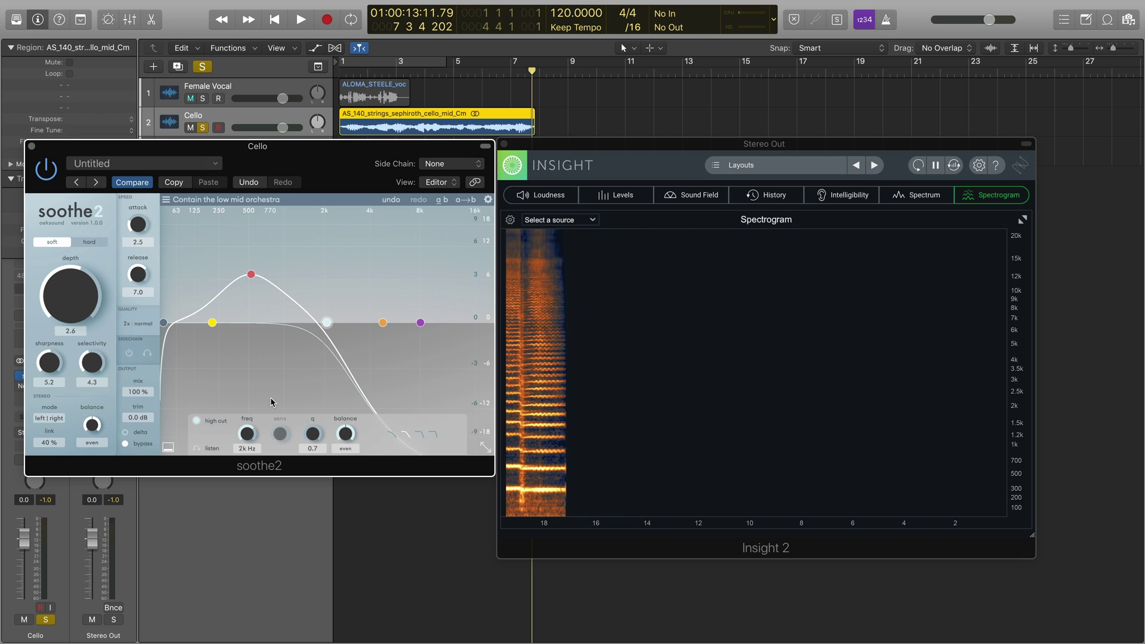
- Turn off soothe2's bypass and play the cello from the start to view the processed spectrogram
left_click(126, 444)
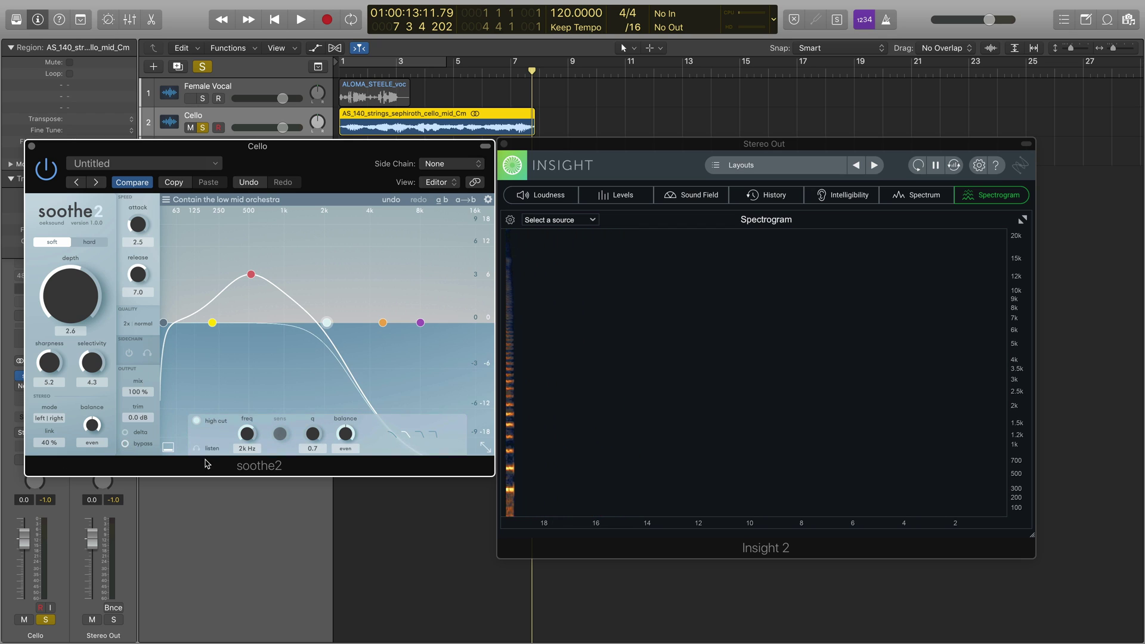
key("space")
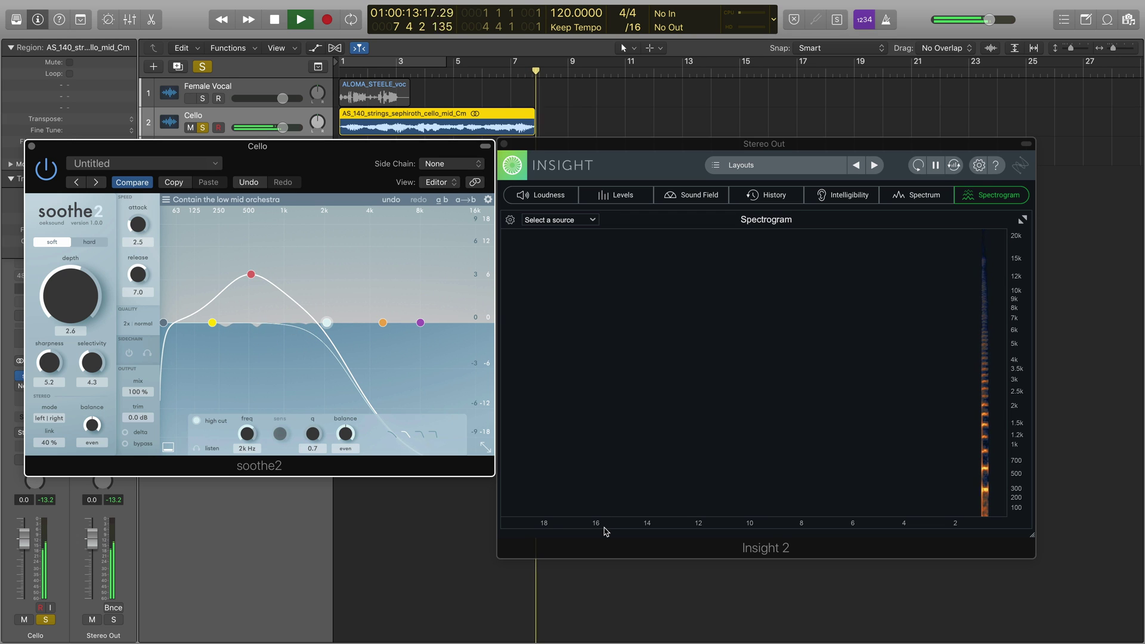
key("space")
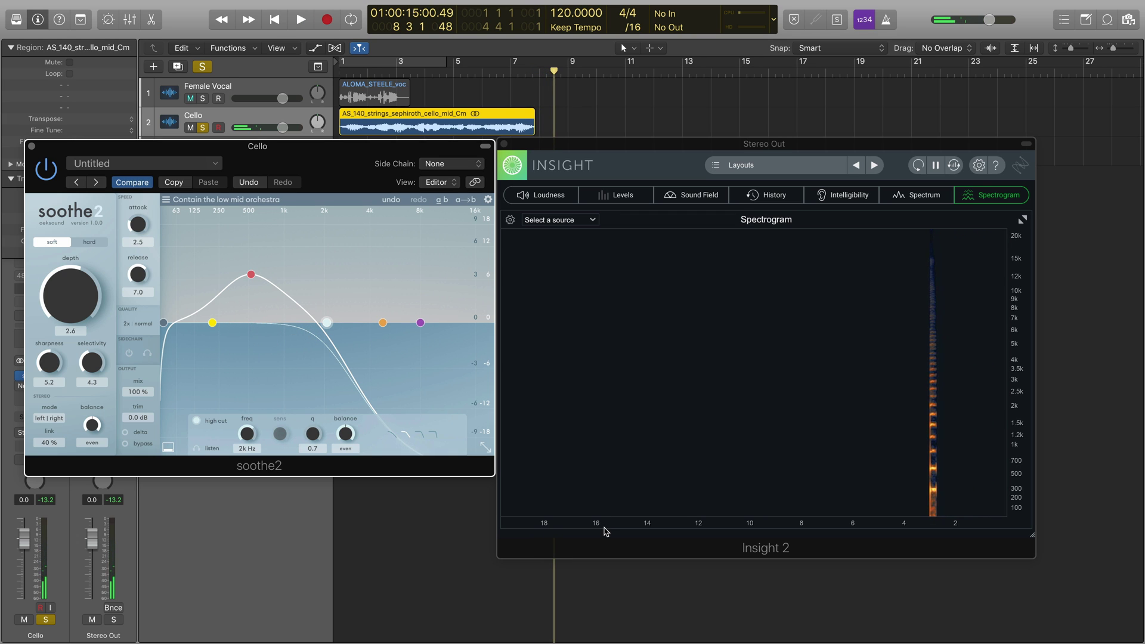
key("Return")
key("space")
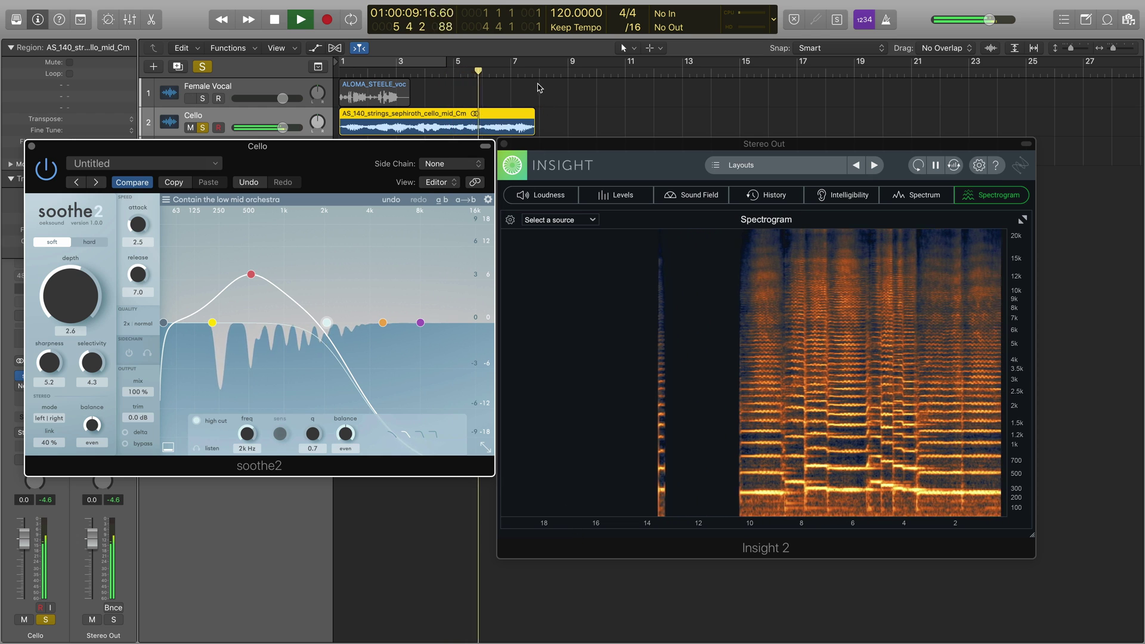
- Set the cycle range to bars 1 to 9, stop playback, and replay the cello with soothe2 bypassed
left_click_drag(567, 60, 296, 55)
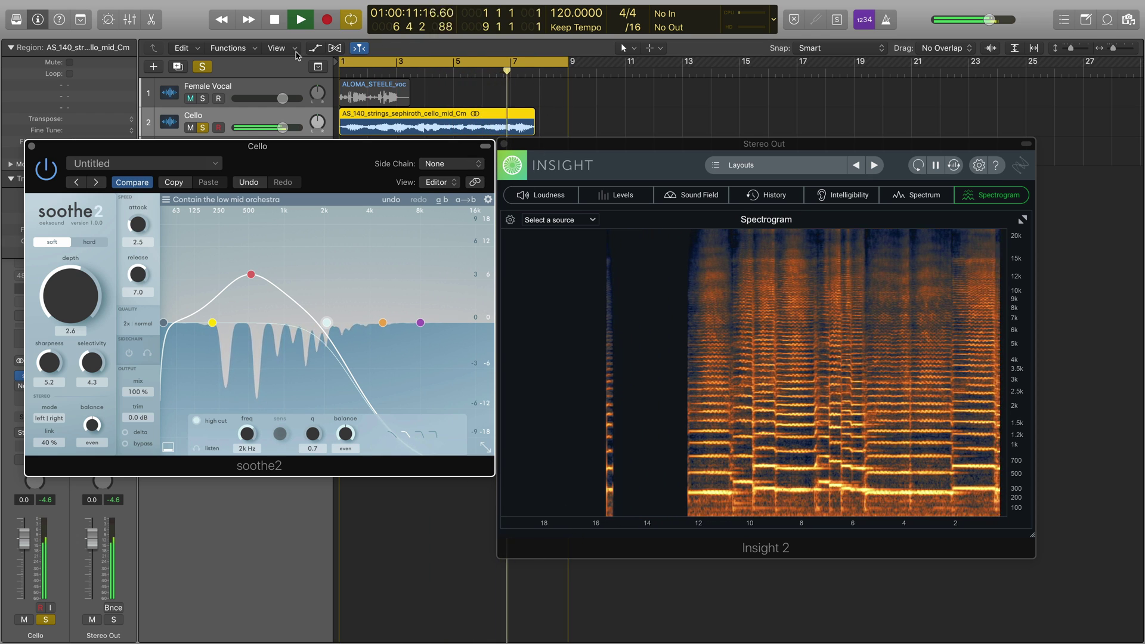
key("space")
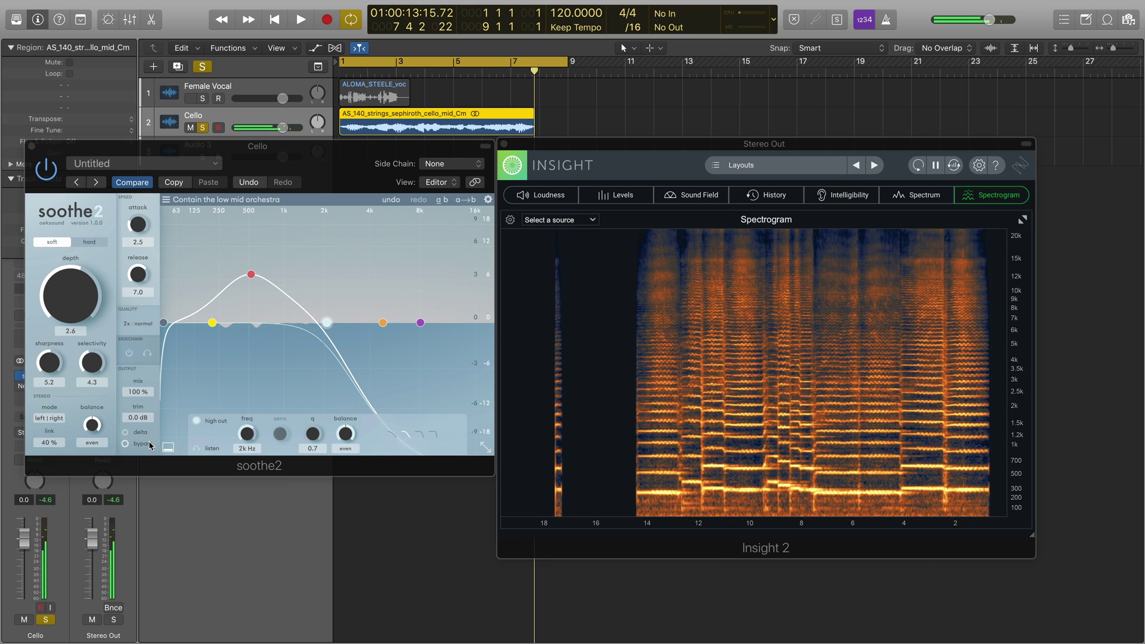
key("space")
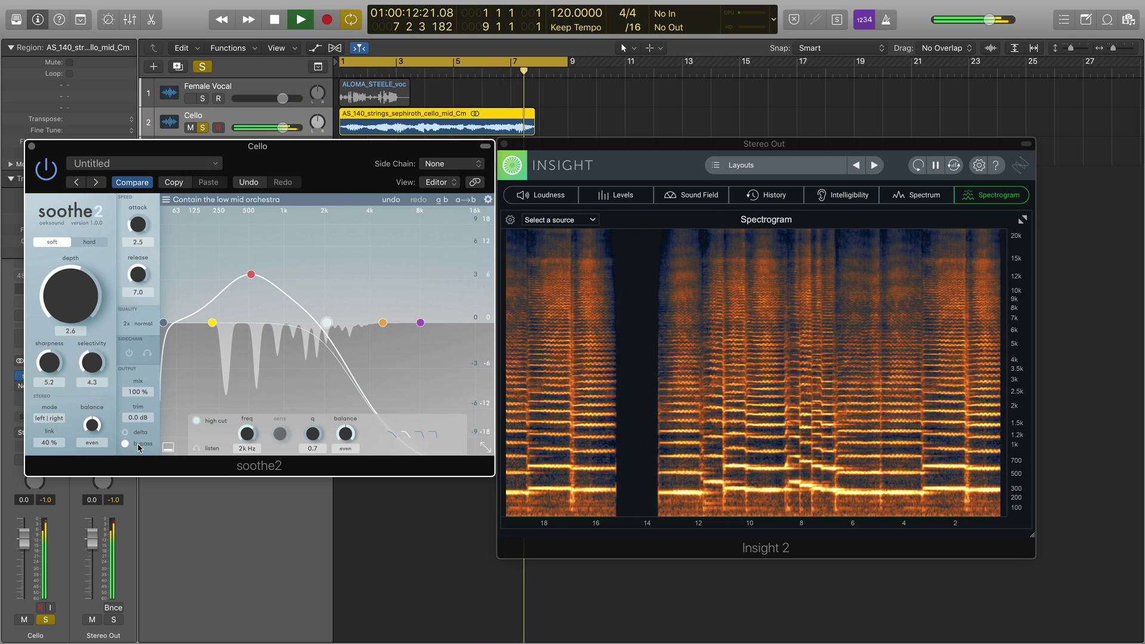
- Restart the cello with soothe2's bypass off and move band 1 to 94 Hz during playback
key("space")
key("space")
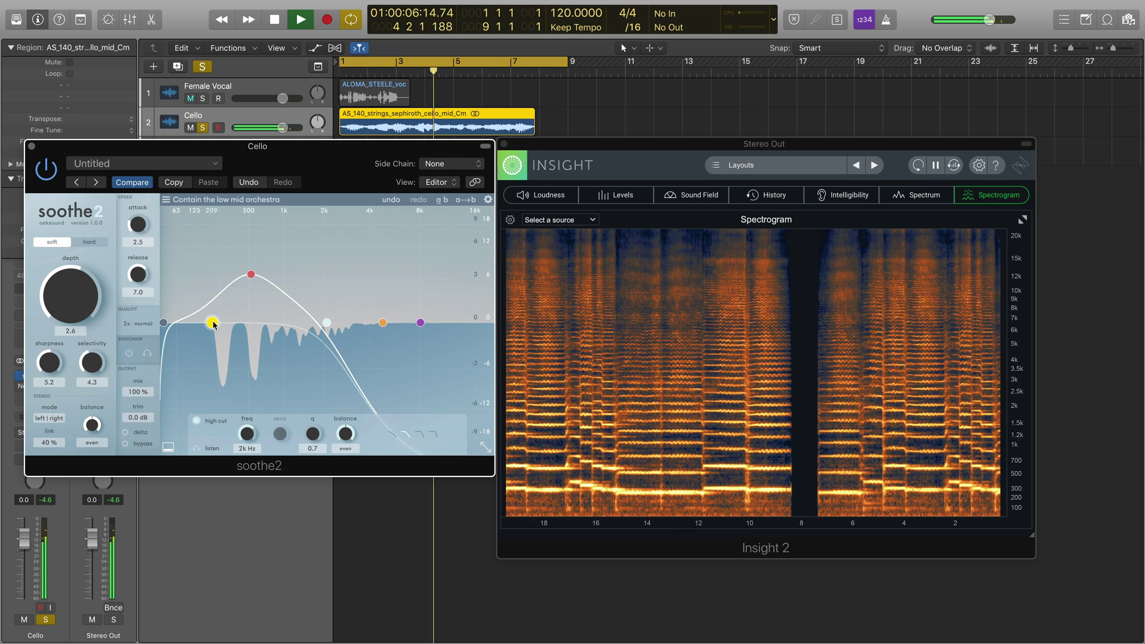
left_click_drag(213, 322, 186, 323)
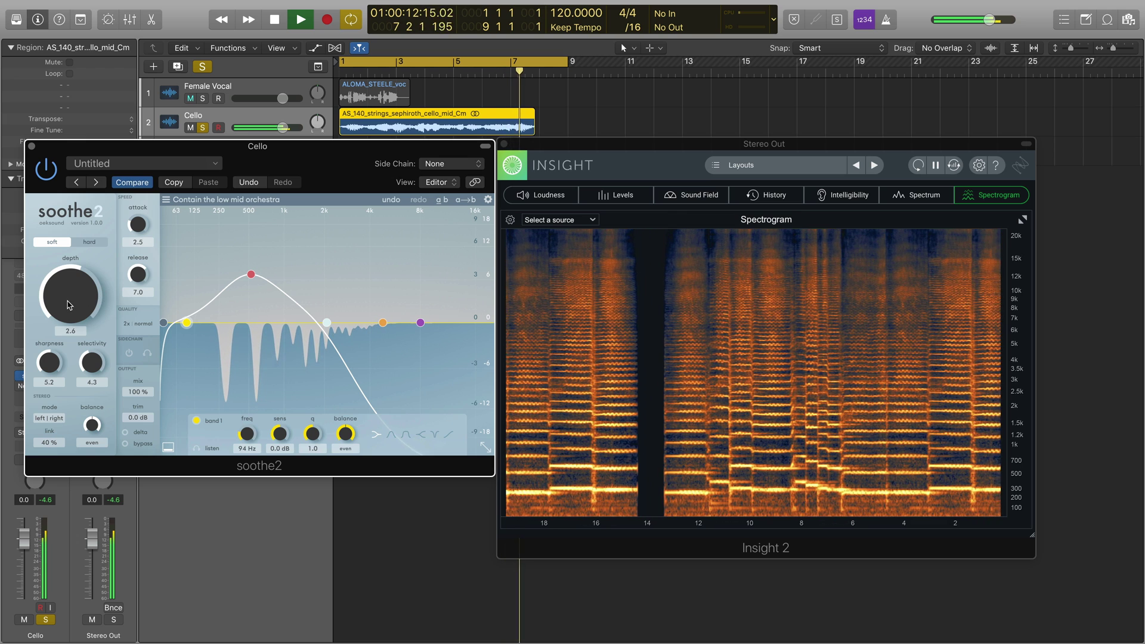
- Stop and restart the cello from the beginning, and move band 3 to 288 Hz with 12 dB sensitivity during playback
key("space")
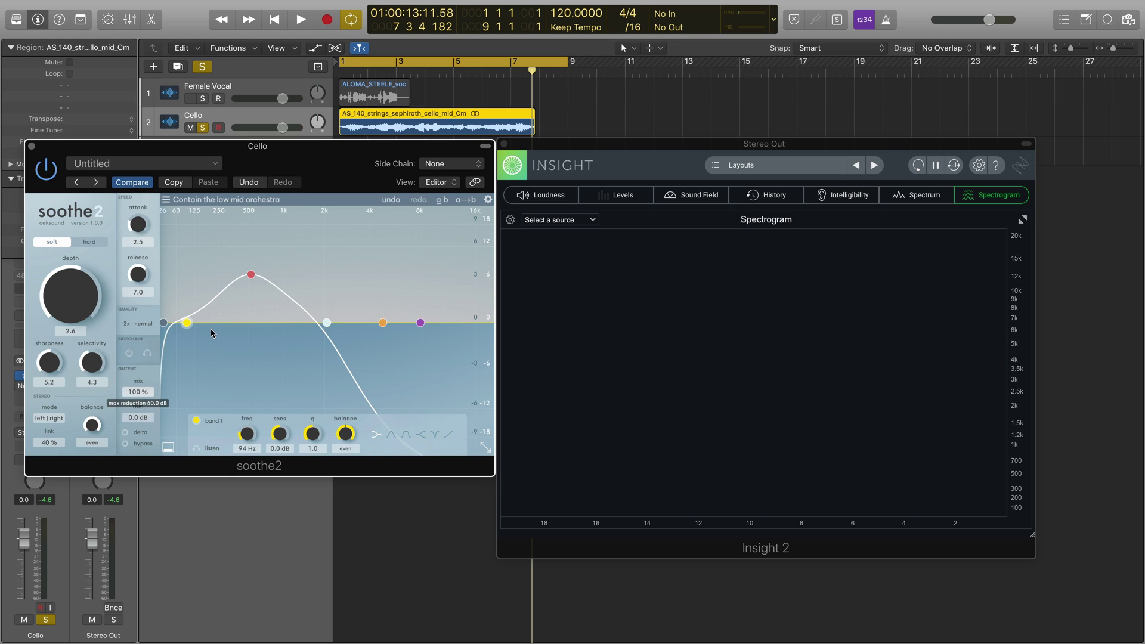
key("space")
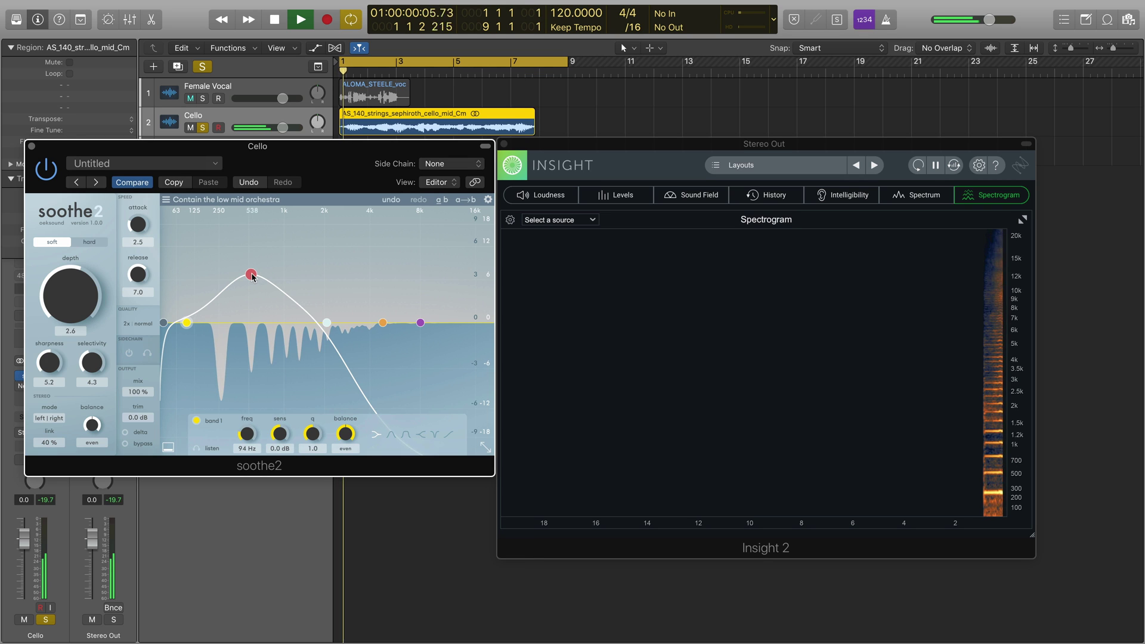
left_click_drag(252, 276, 226, 240)
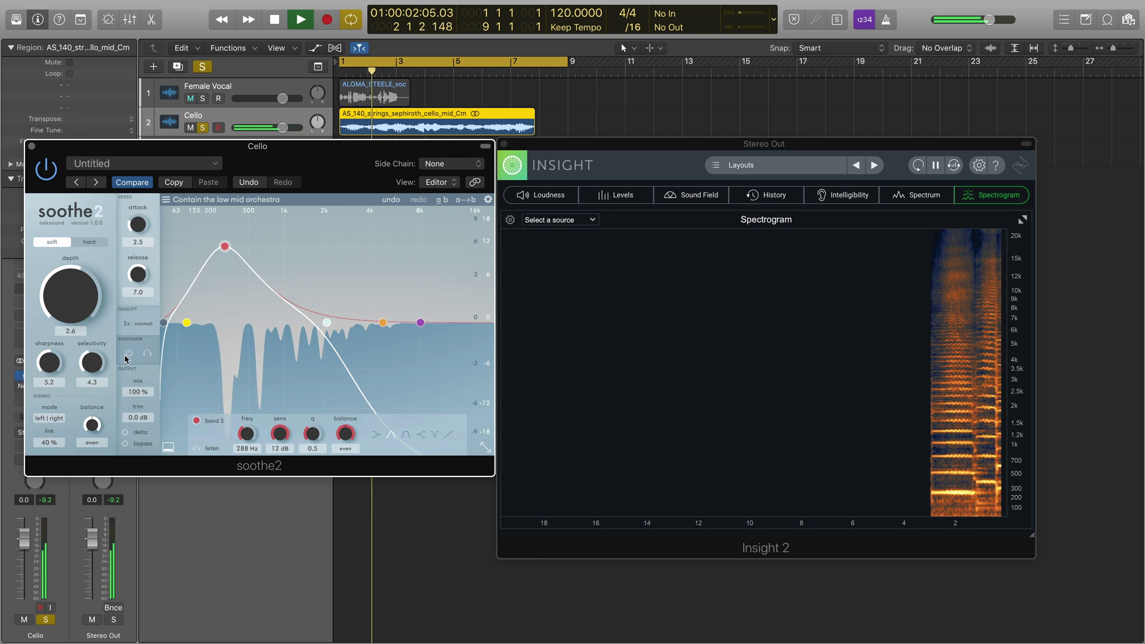
- Replay the cello from the start while setting soothe2's sharpness to 6.3, depth to 5.4 and selectivity to 3.3, and stop playback
key("Return")
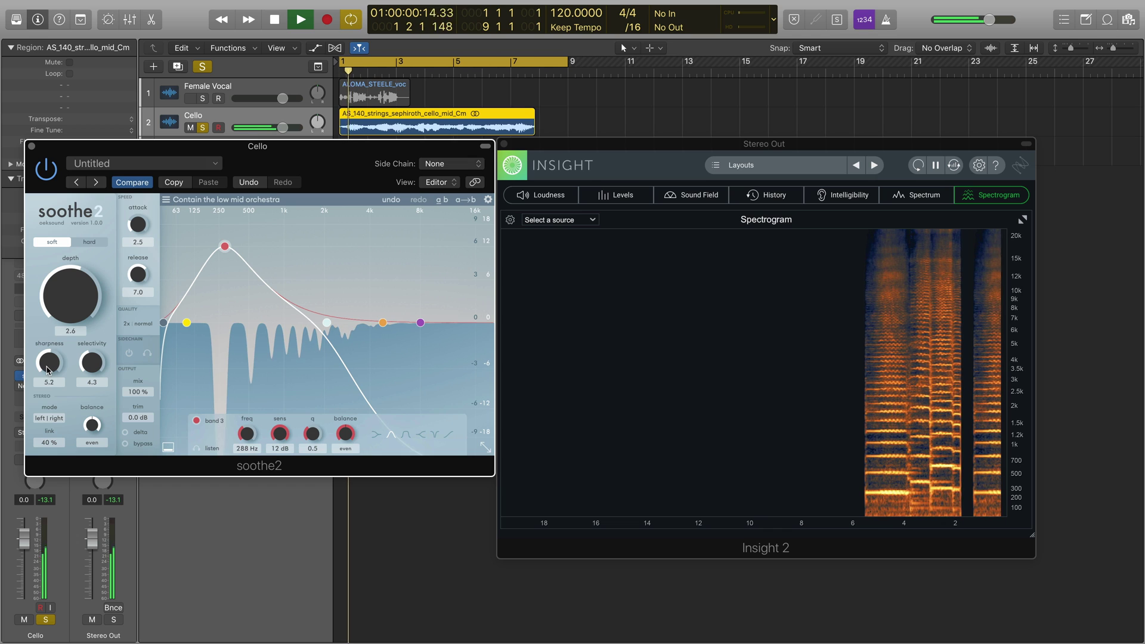
left_click_drag(48, 371, 48, 356)
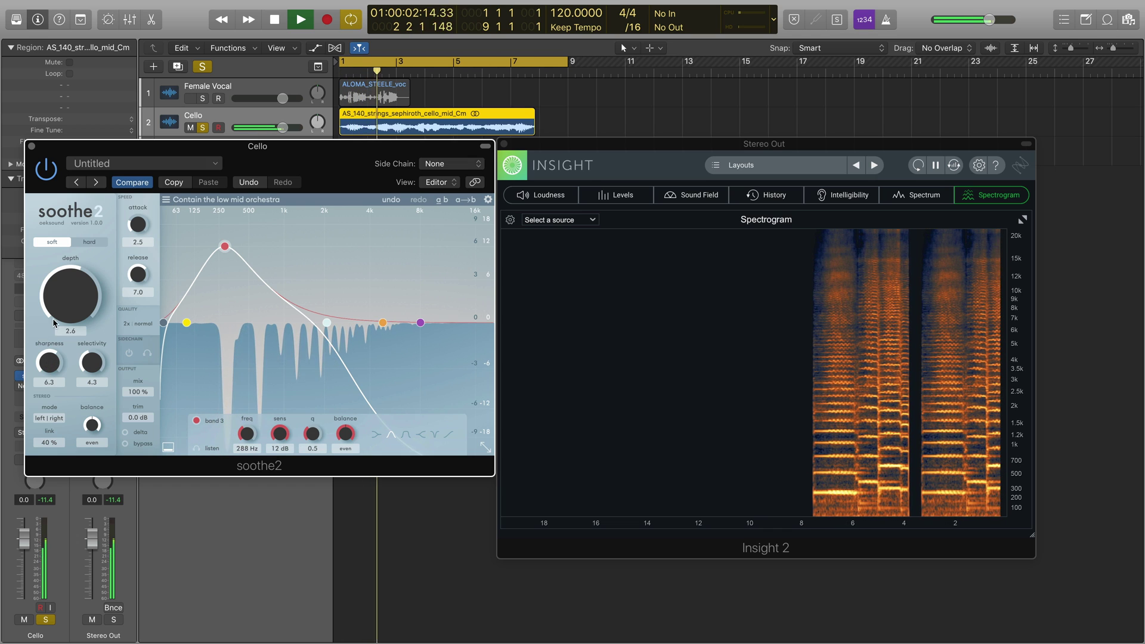
left_click_drag(53, 305, 57, 302)
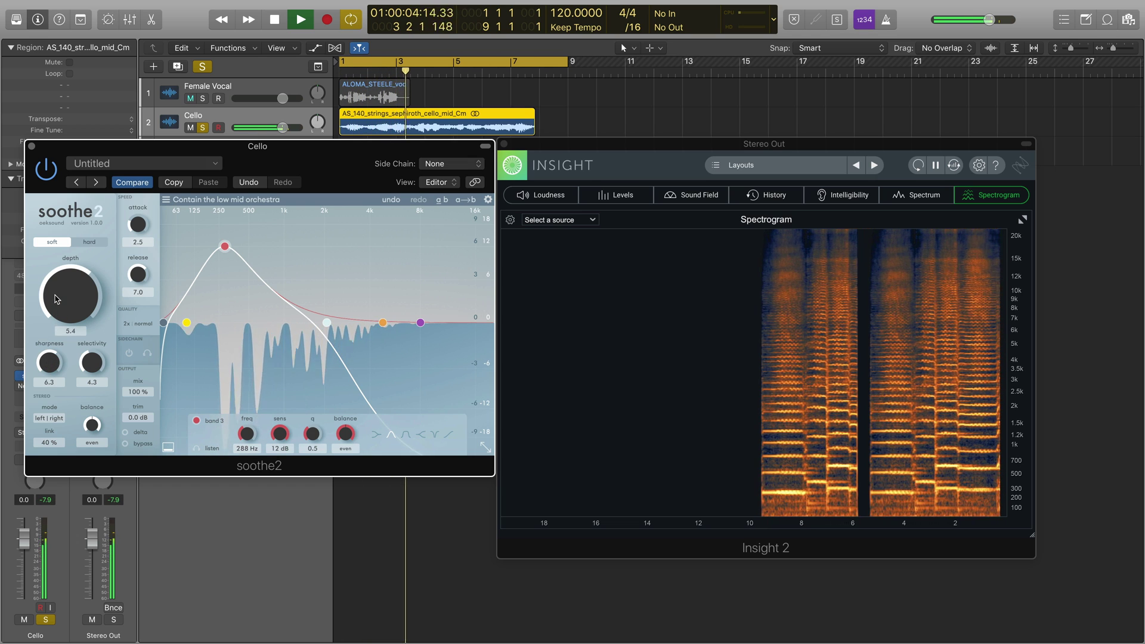
left_click_drag(92, 362, 81, 378)
key("space")
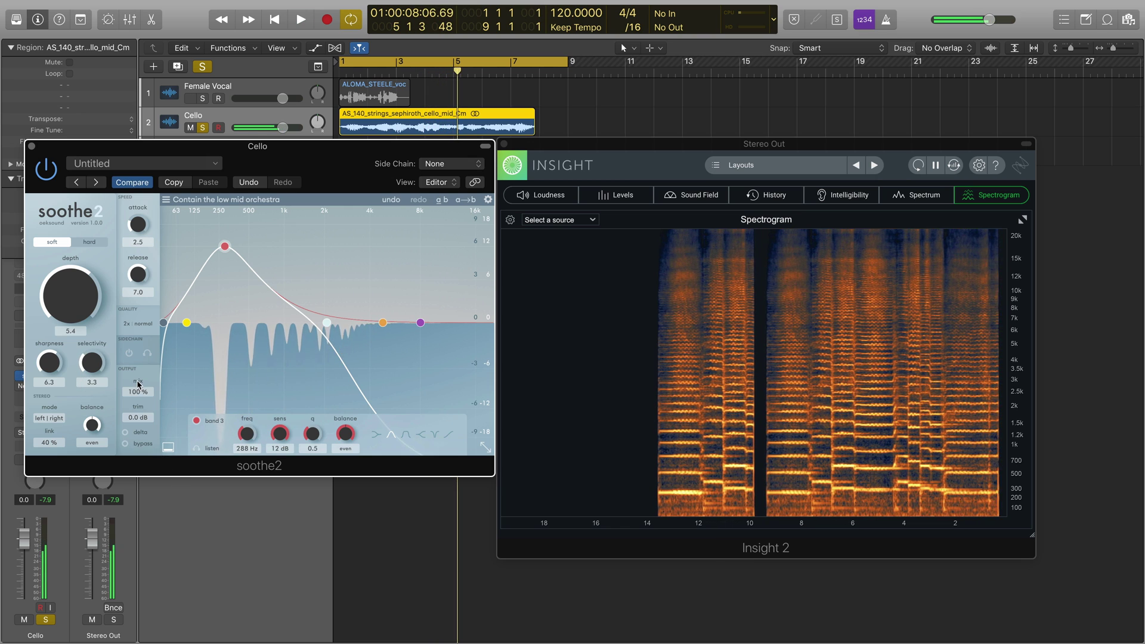
- Play the cello while changing soothe2's mix to 66 % and back to 100 %, then stop and set it to 97 %
key("space")
left_click_drag(137, 394, 121, 458)
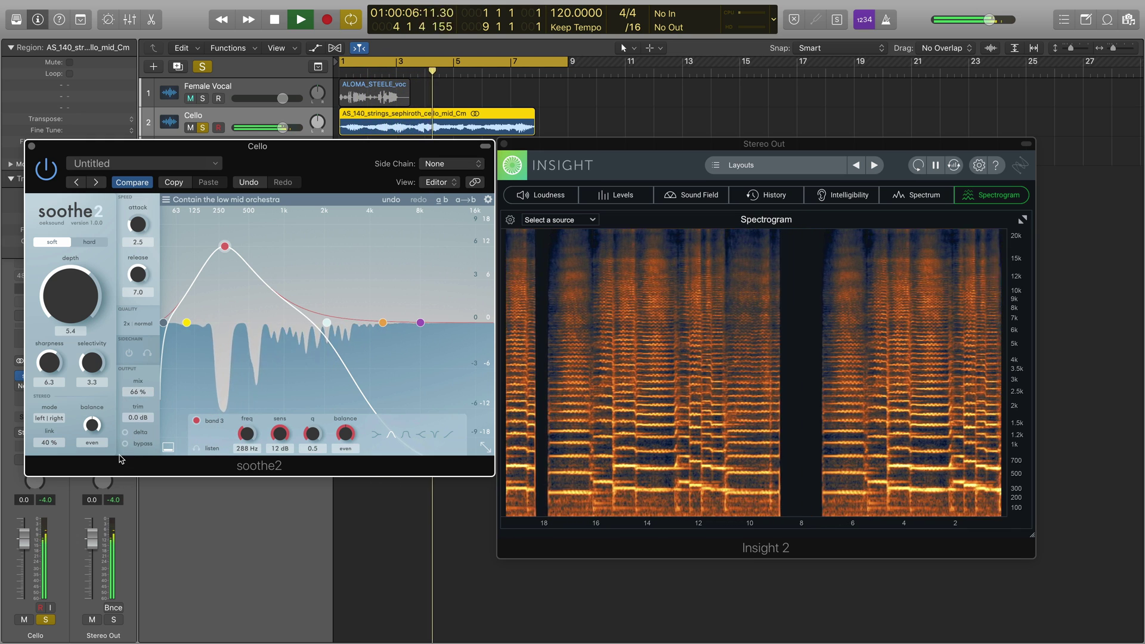
left_click_drag(137, 393, 137, 340)
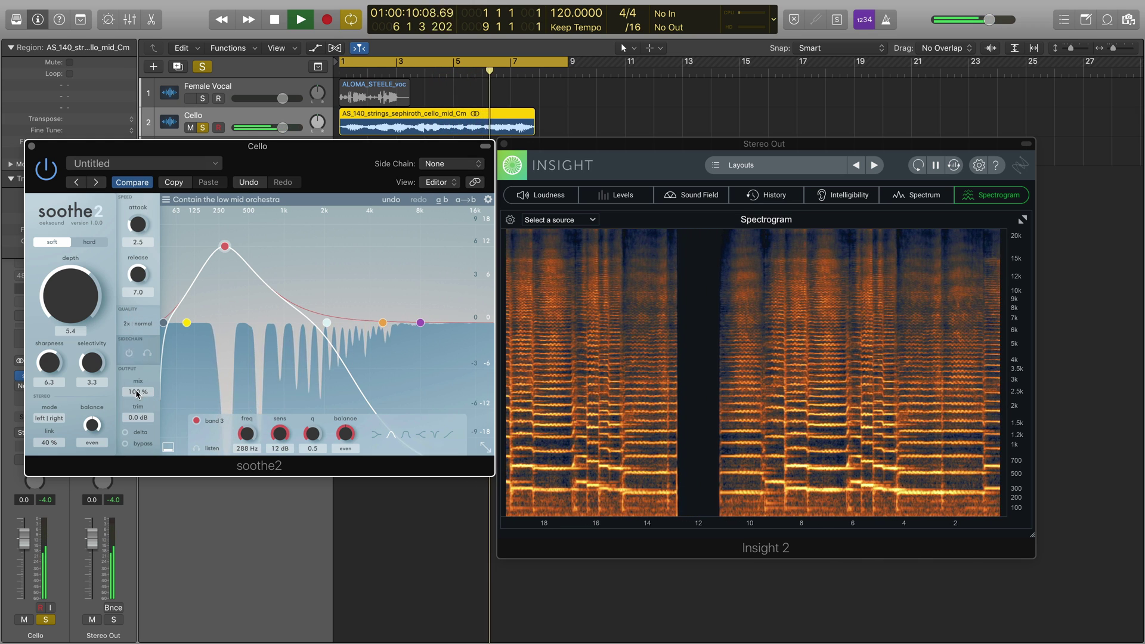
key("space")
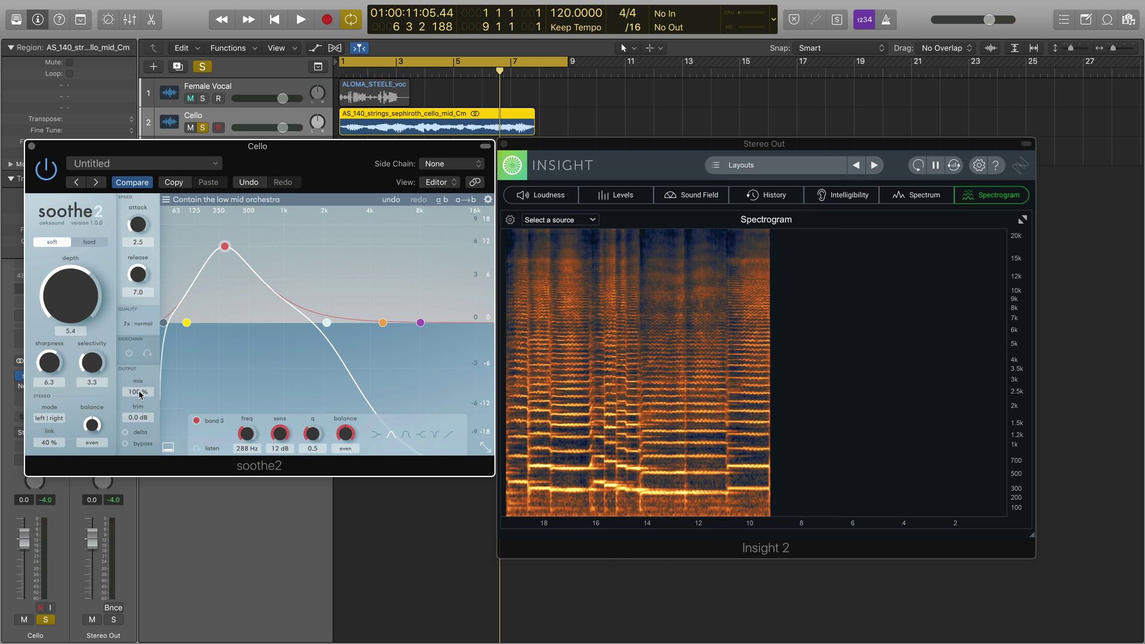
left_click_drag(139, 392, 135, 397)
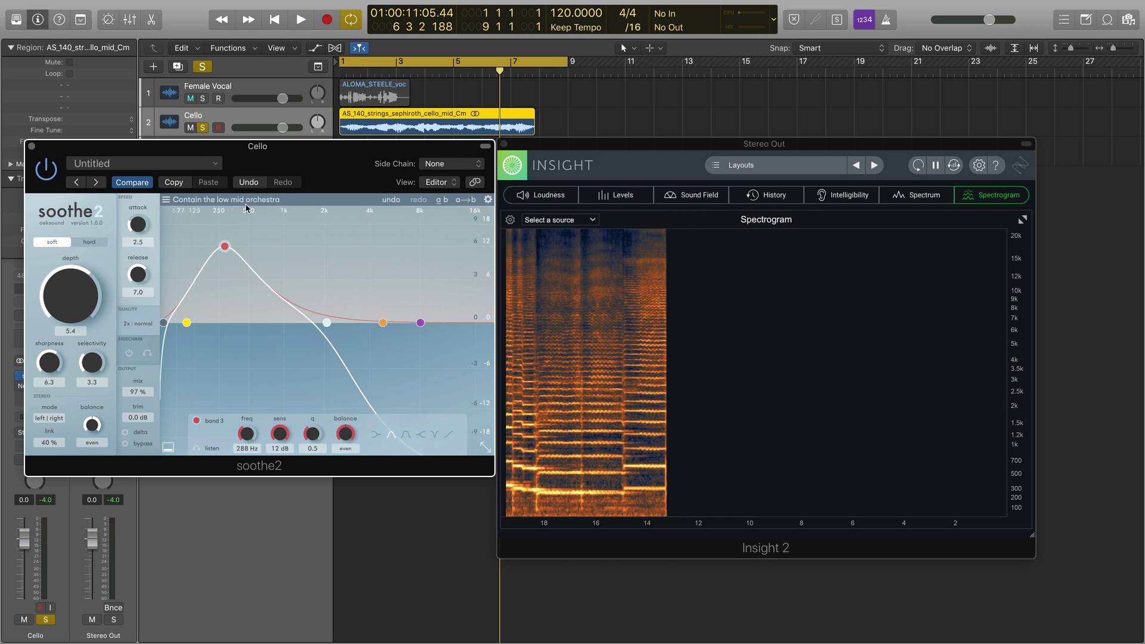
- Browse the Vocals and Master folders in soothe2's preset list and close it without loading a preset
left_click(166, 199)
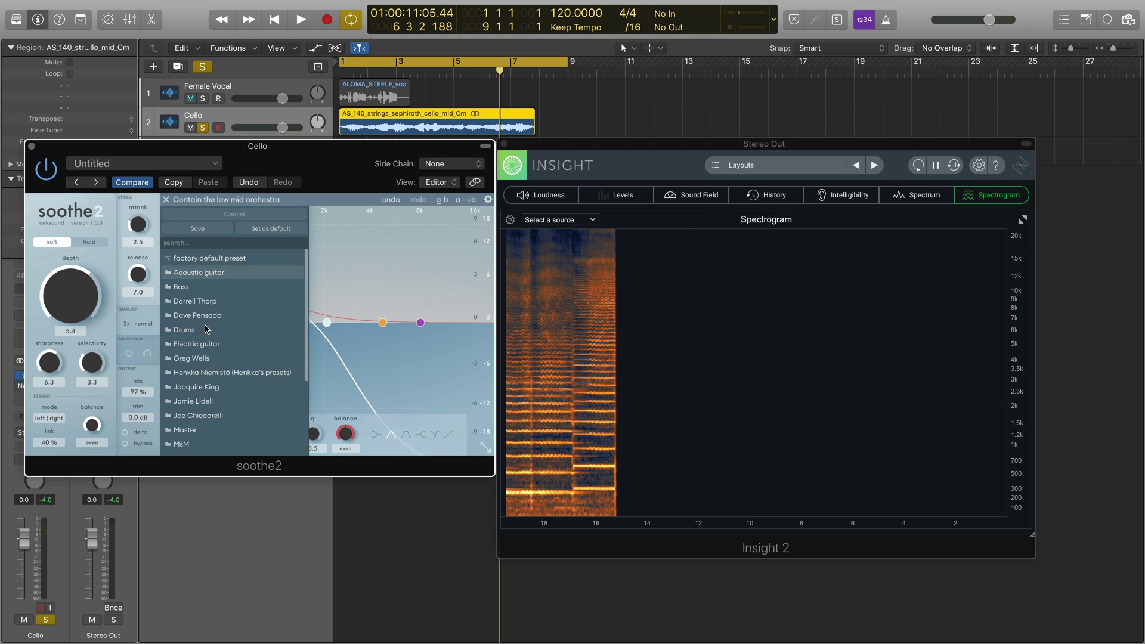
scroll(207, 341, "down", 4)
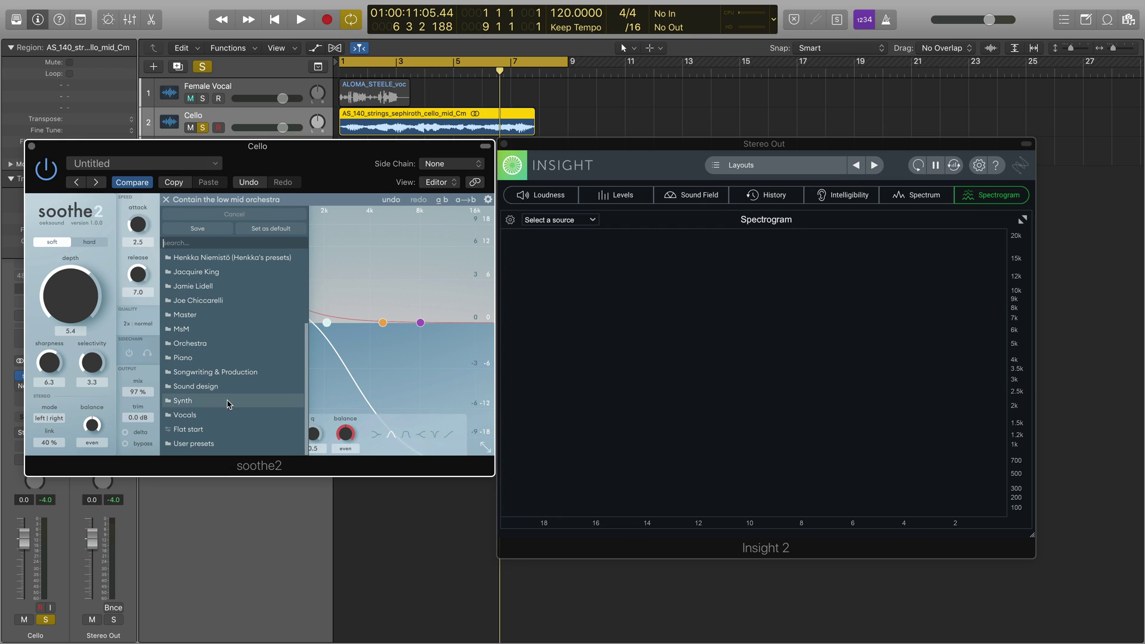
left_click(210, 414)
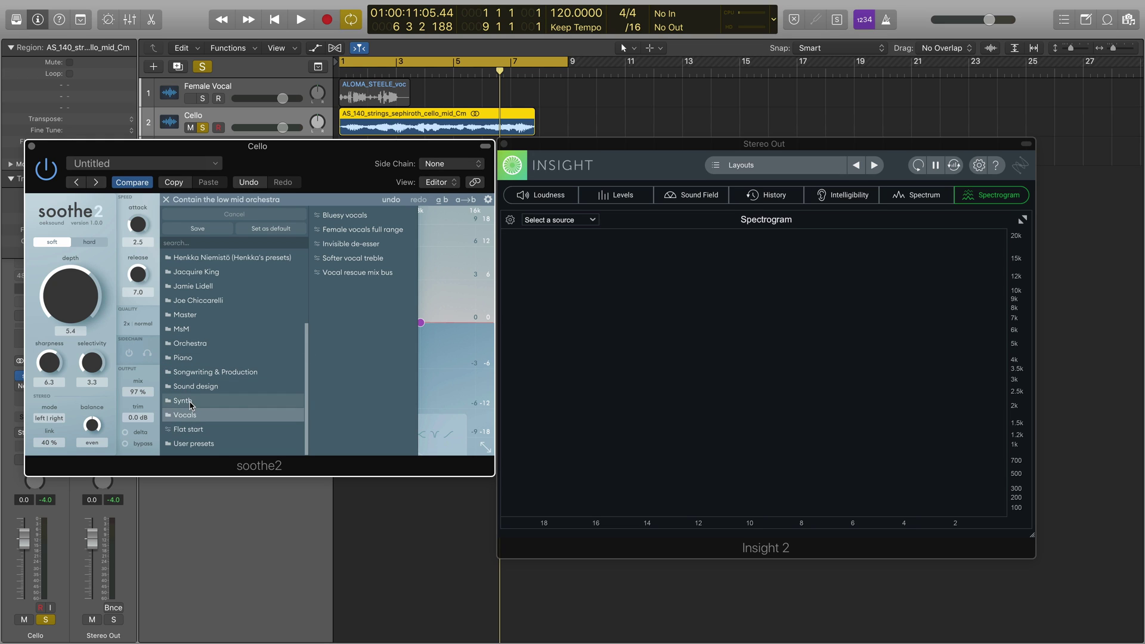
scroll(190, 412, "up", 1)
left_click(182, 323)
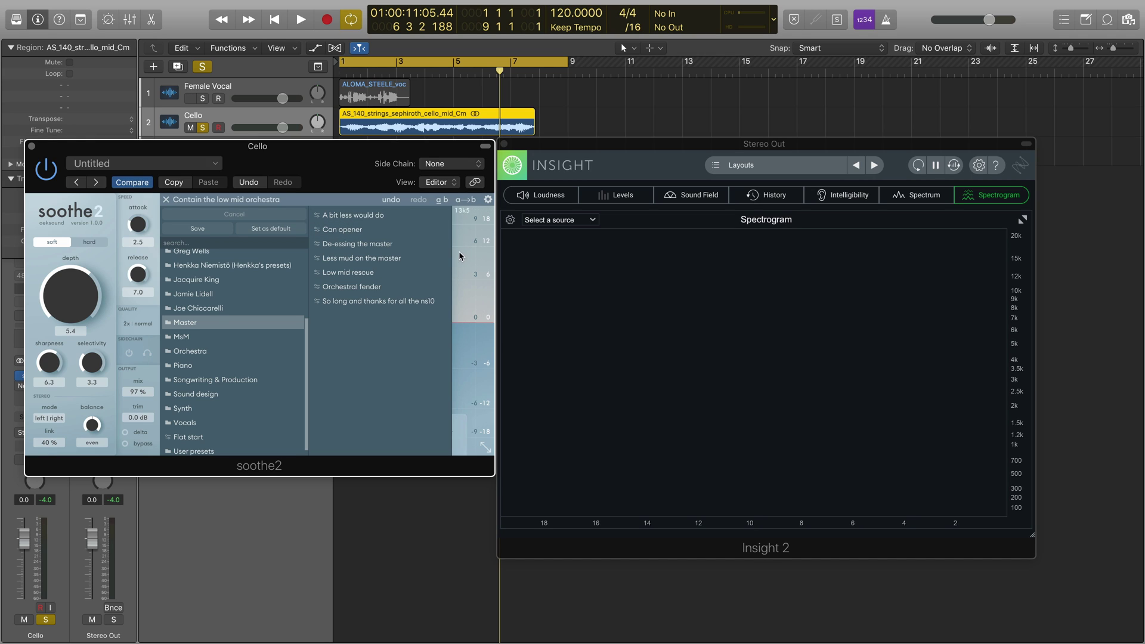
left_click(478, 259)
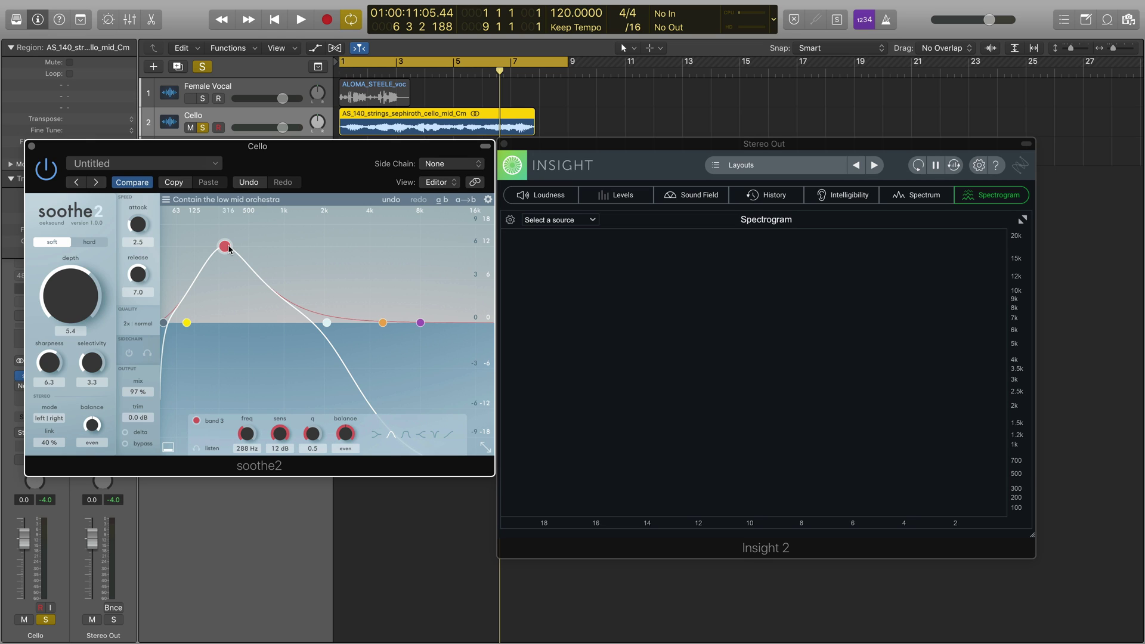
- Set band 3 to 292 Hz with 11 dB sensitivity and soothe2's depth to 5.0
left_click_drag(228, 245, 228, 251)
left_click_drag(89, 271, 64, 288)
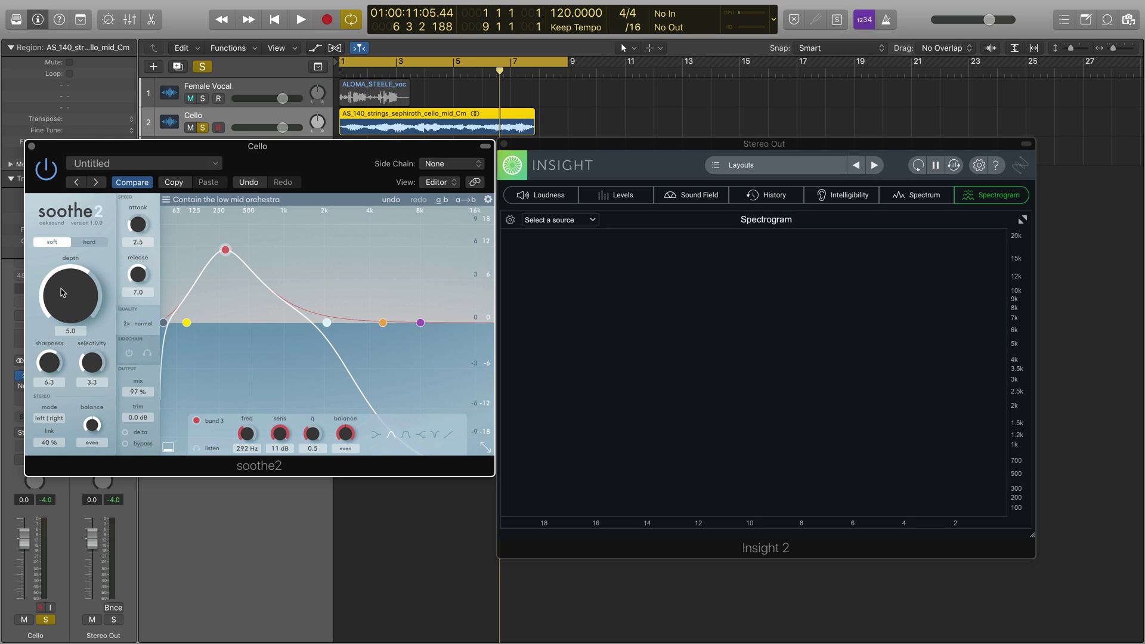